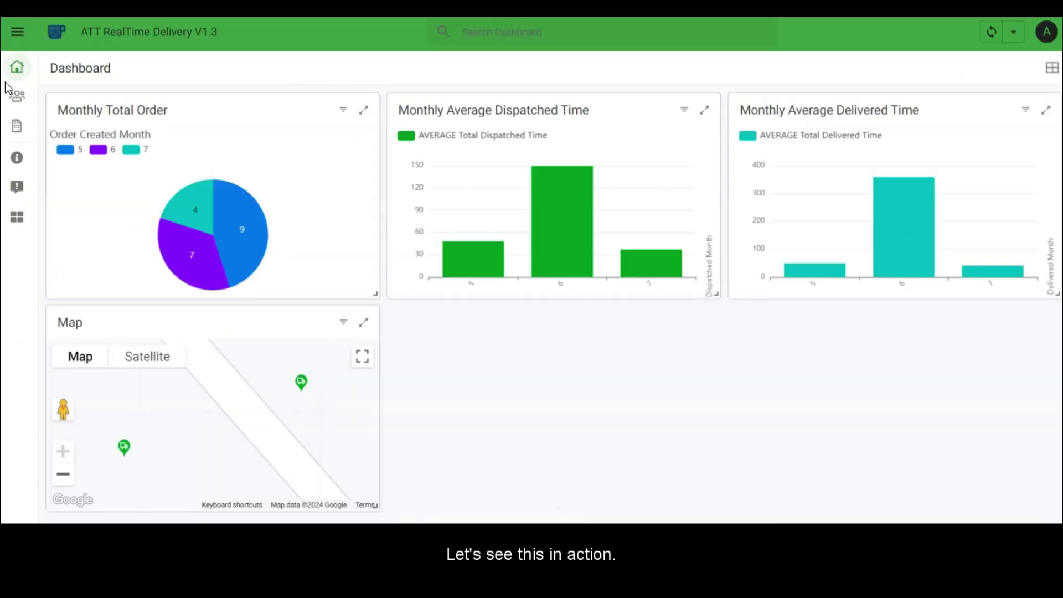
Open the first listed driver's record for editing and clear its current vehicle image.
{"action": "left_click", "coordinate": [24, 101]}
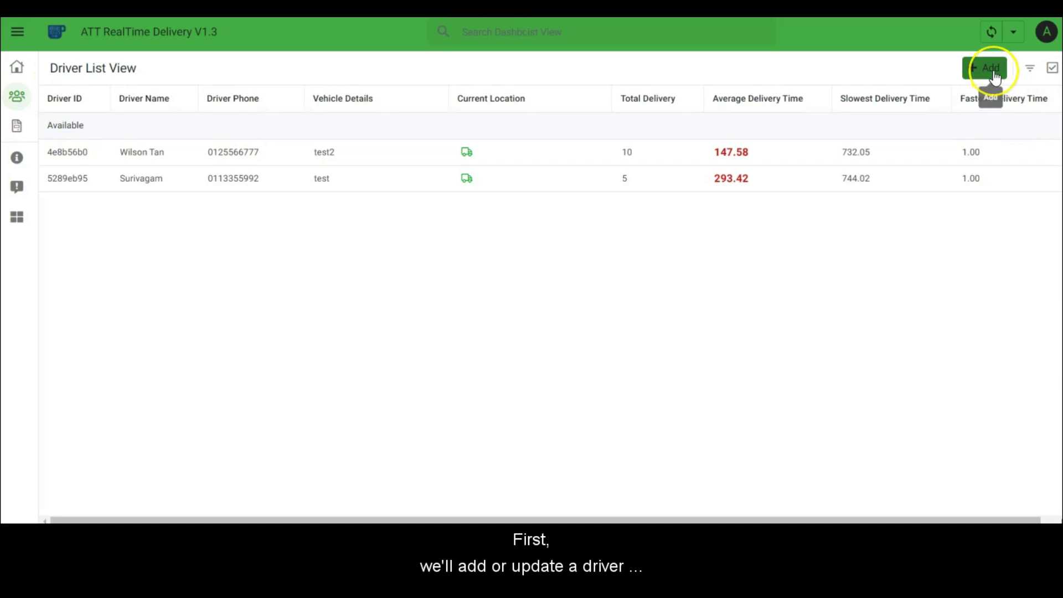
{"action": "left_click", "coordinate": [667, 163]}
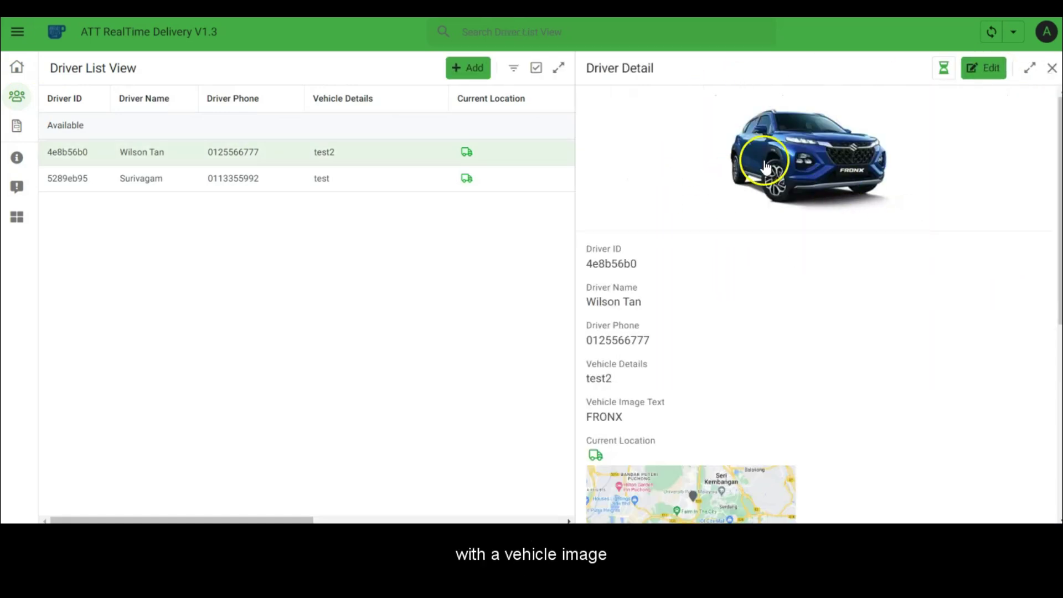
{"action": "left_click", "coordinate": [985, 68]}
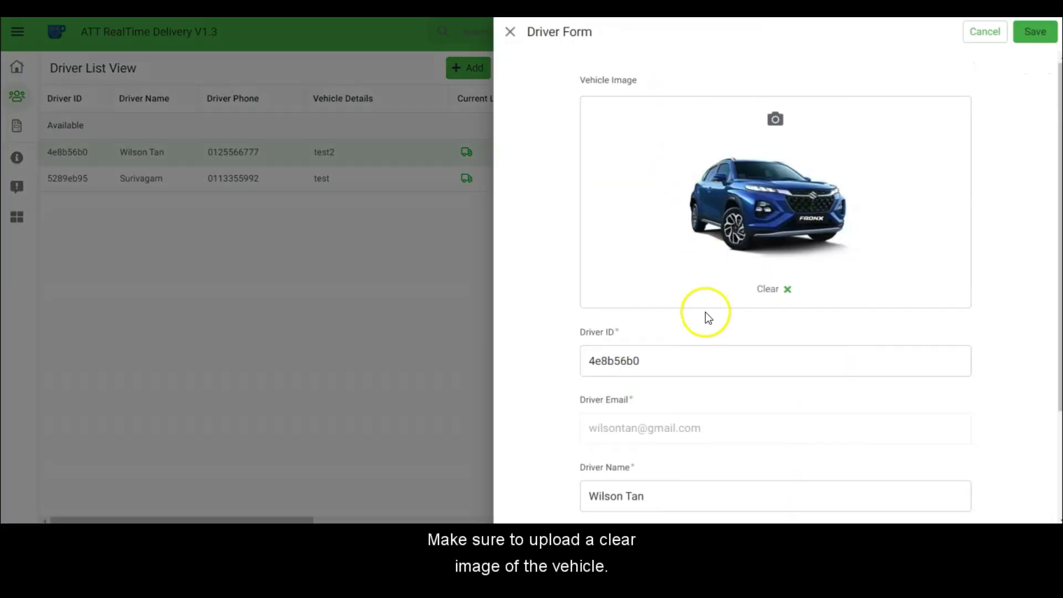
{"action": "left_click", "coordinate": [793, 290]}
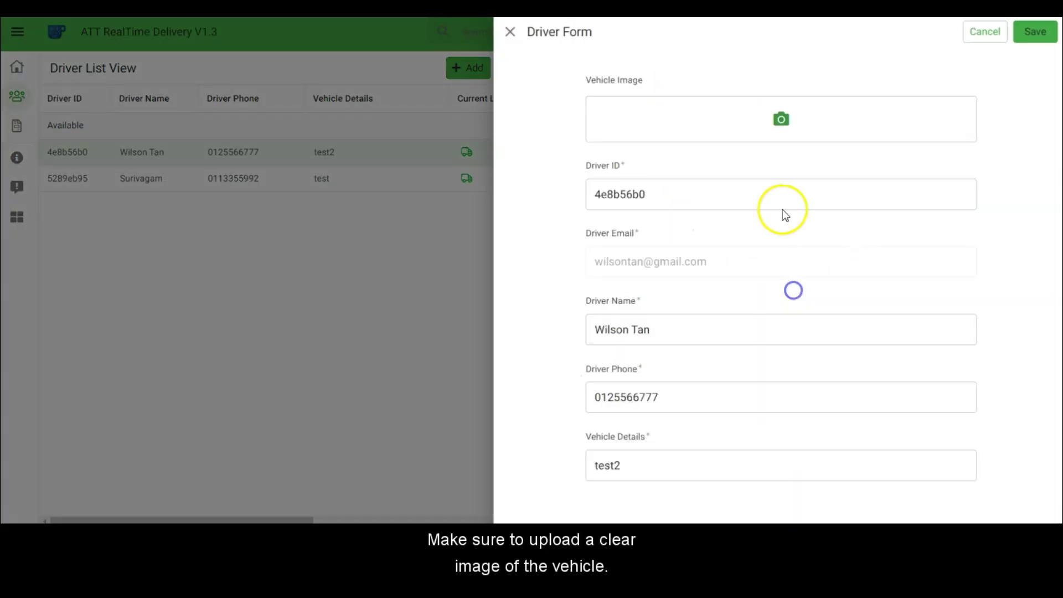
Upload the truck photo as the driver's vehicle image, save the record, and review its Vehicle Image Text and Vehicle Image Details.
{"action": "left_click", "coordinate": [781, 118]}
{"action": "double_click", "coordinate": [214, 79]}
{"action": "left_click", "coordinate": [1032, 33]}
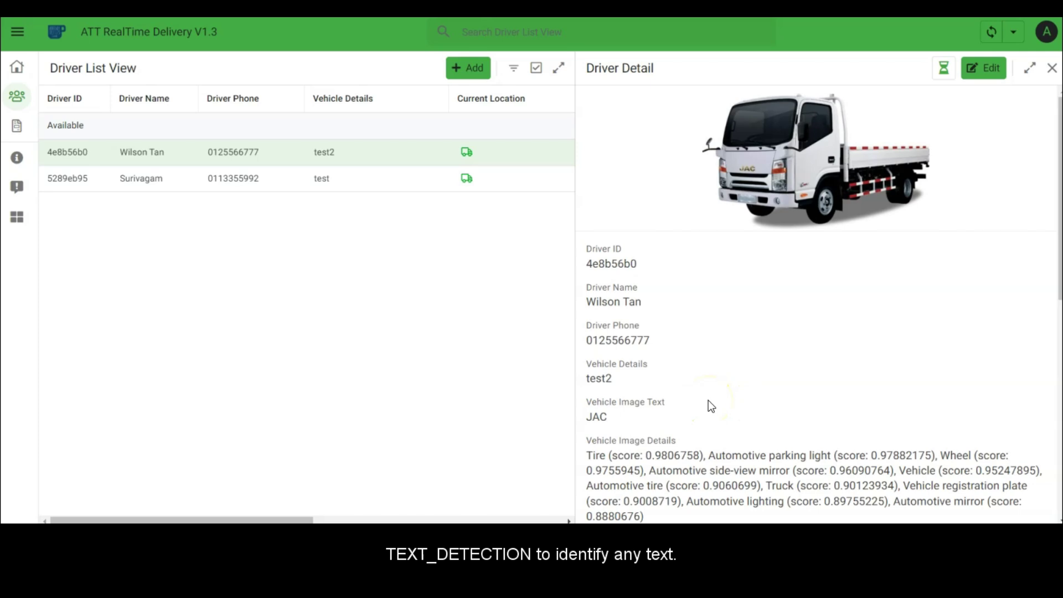
{"action": "scroll", "coordinate": [720, 411], "scroll_direction": "down", "scroll_amount": 1}
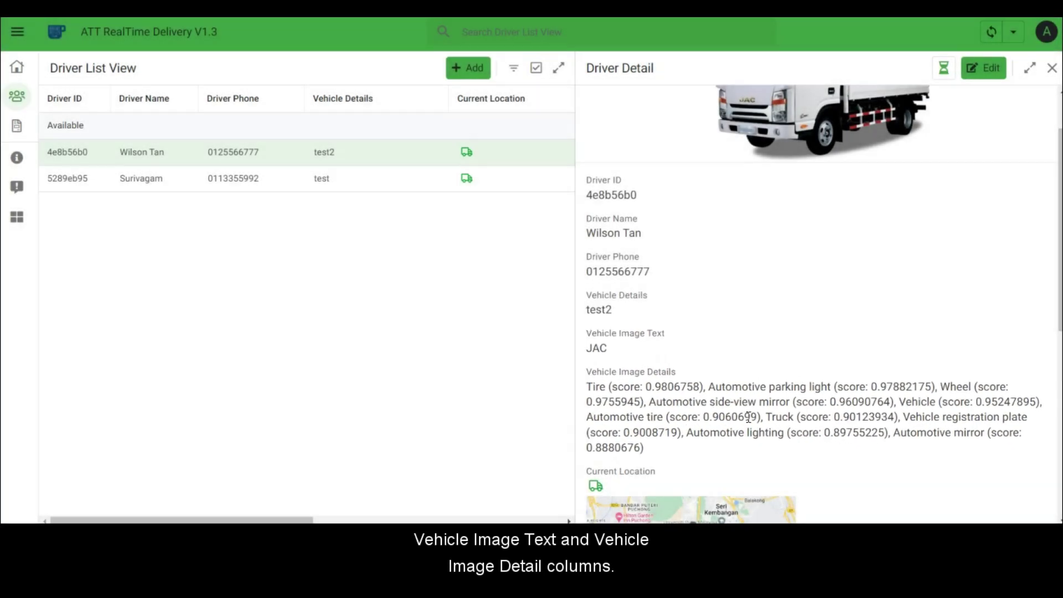
{"action": "scroll", "coordinate": [748, 417], "scroll_direction": "up", "scroll_amount": 1}
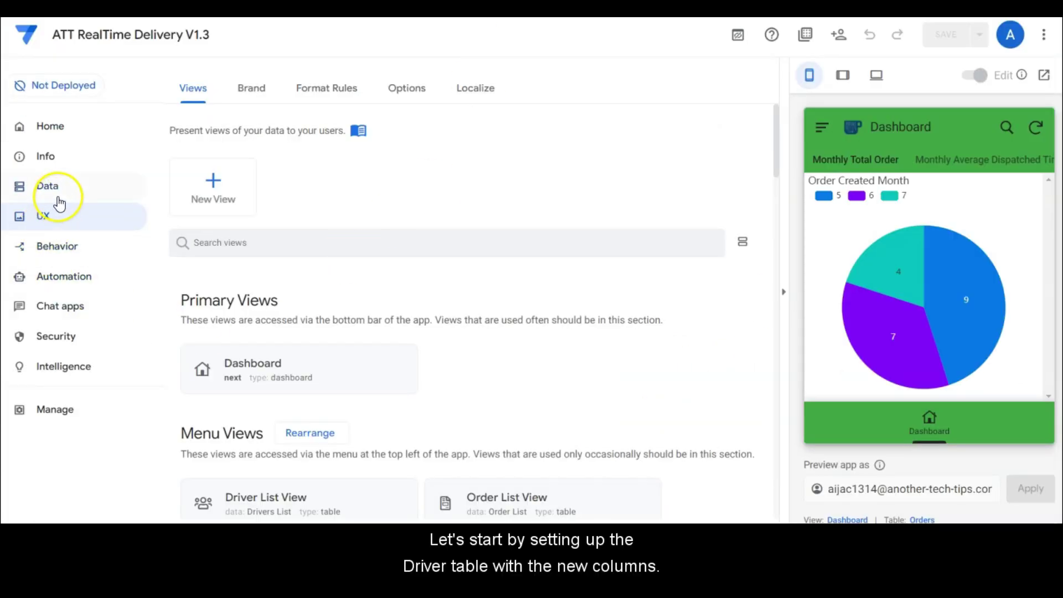
Switch to the AppSheet editor and review the Drivers table's columns for the vehicle image, Temp URL, image text and image details.
{"action": "left_click", "coordinate": [67, 188]}
{"action": "left_click", "coordinate": [268, 99]}
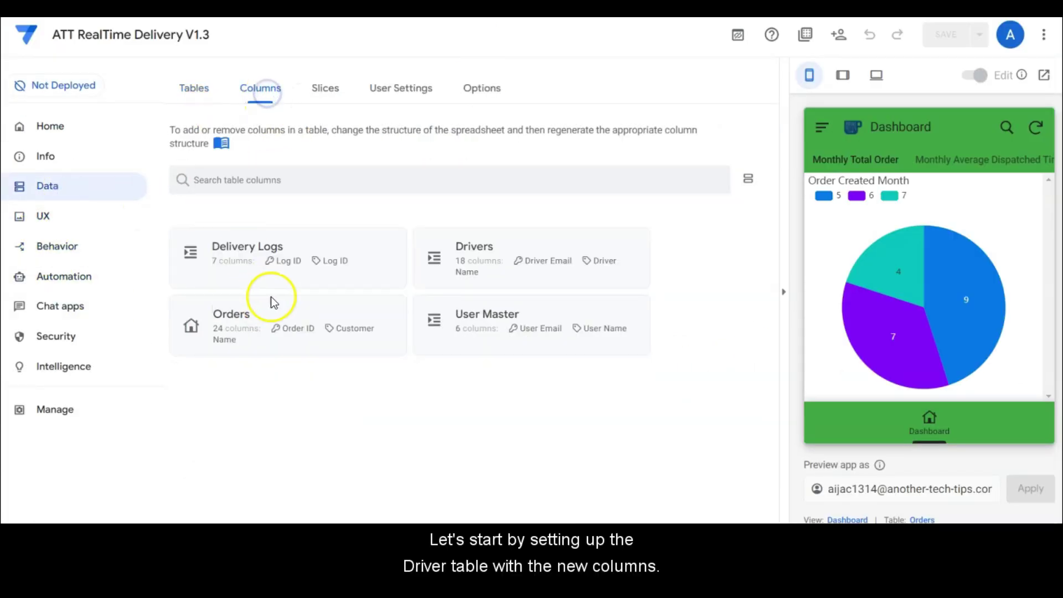
{"action": "left_click", "coordinate": [538, 253]}
{"action": "scroll", "coordinate": [682, 352], "scroll_direction": "down", "scroll_amount": 3}
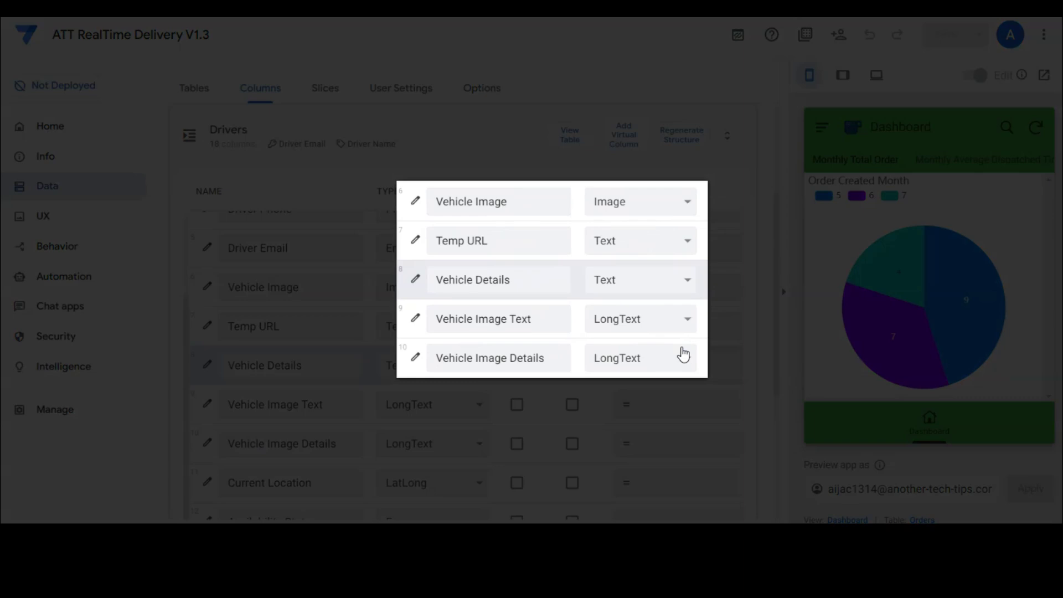
{"action": "left_click", "coordinate": [668, 410]}
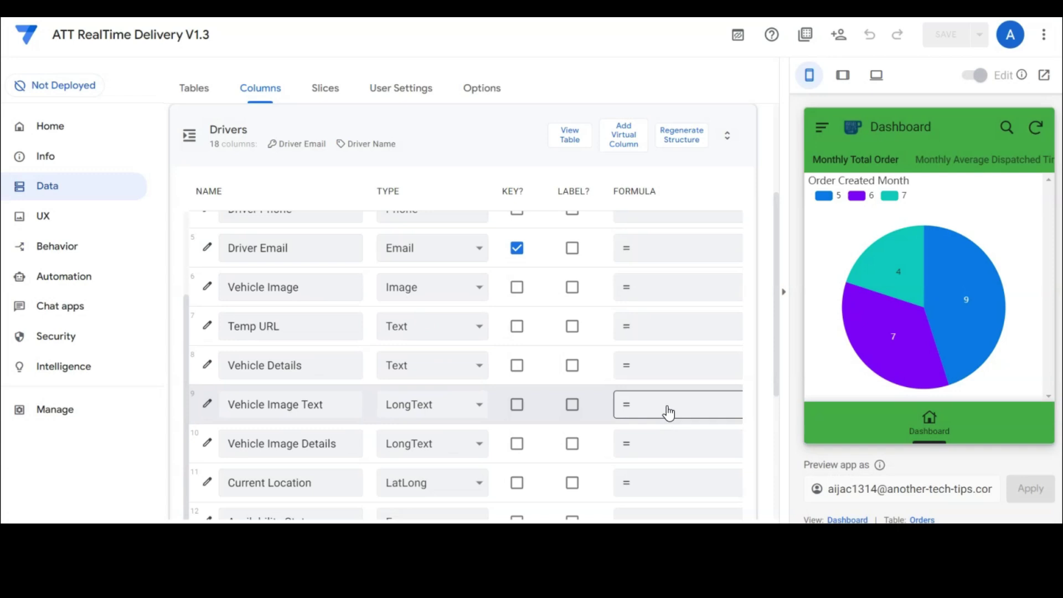
Review the Drivers action Set Temporary URL Parameter, including the full expression for its Temp URL column, and leave it unchanged.
{"action": "left_click", "coordinate": [50, 246]}
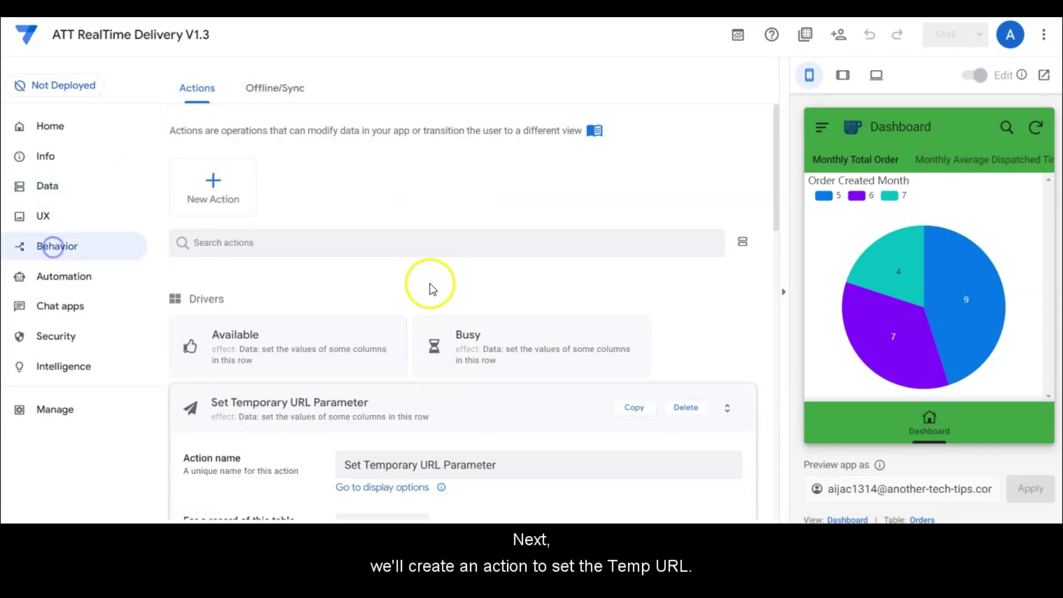
{"action": "left_click", "coordinate": [540, 399]}
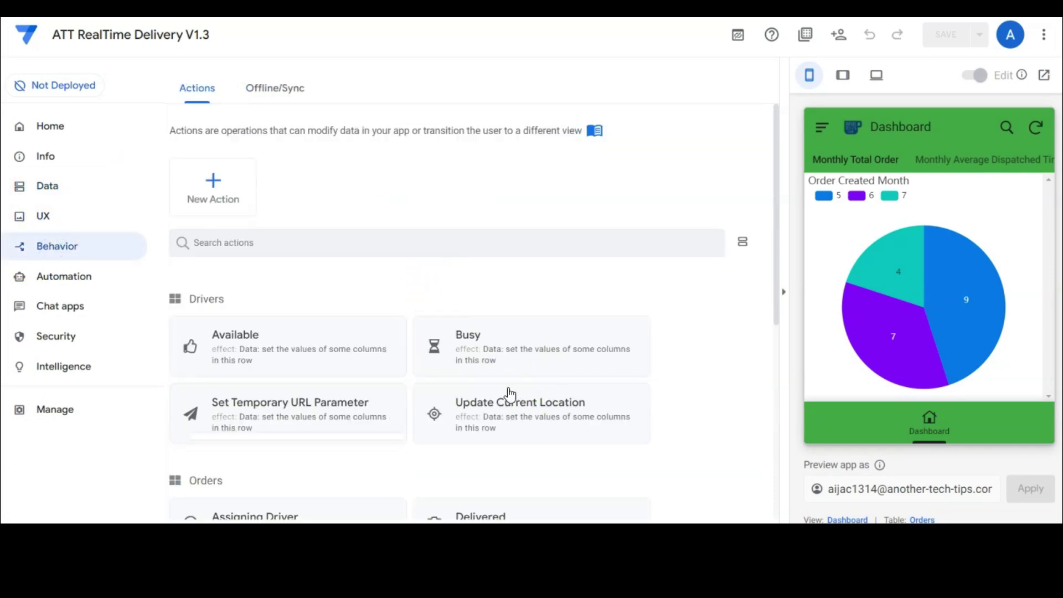
{"action": "scroll", "coordinate": [510, 394], "scroll_direction": "down", "scroll_amount": 3}
{"action": "left_click", "coordinate": [286, 278]}
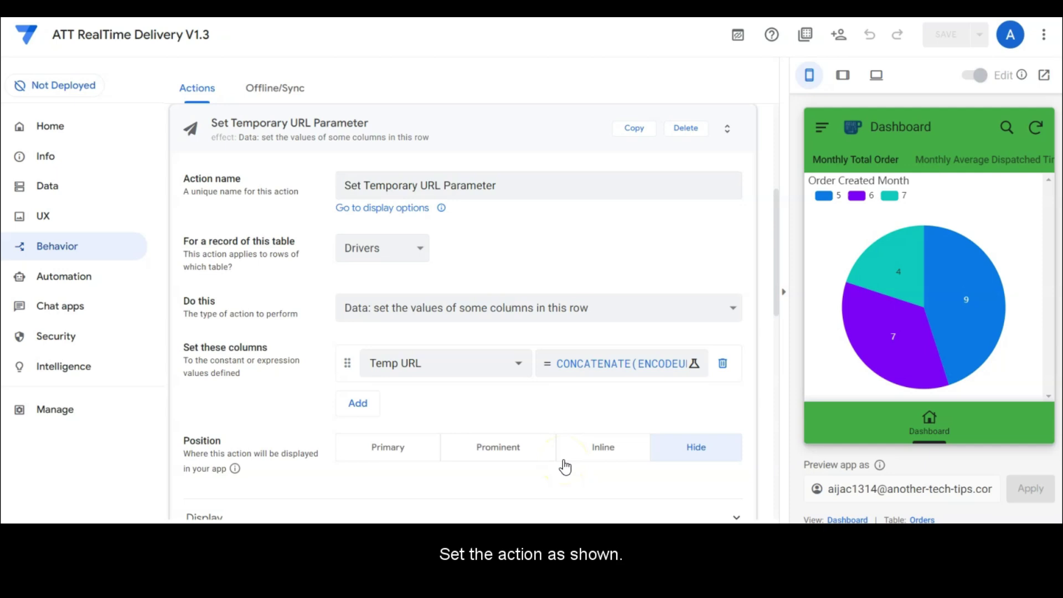
{"action": "left_click", "coordinate": [619, 365]}
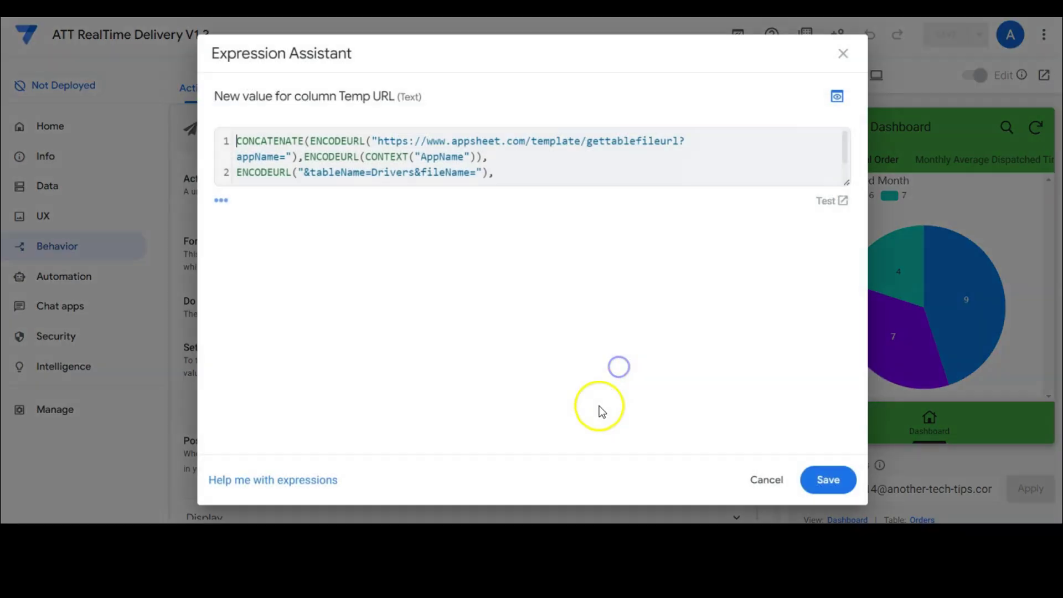
{"action": "left_click_drag", "start_coordinate": [845, 187], "coordinate": [821, 283]}
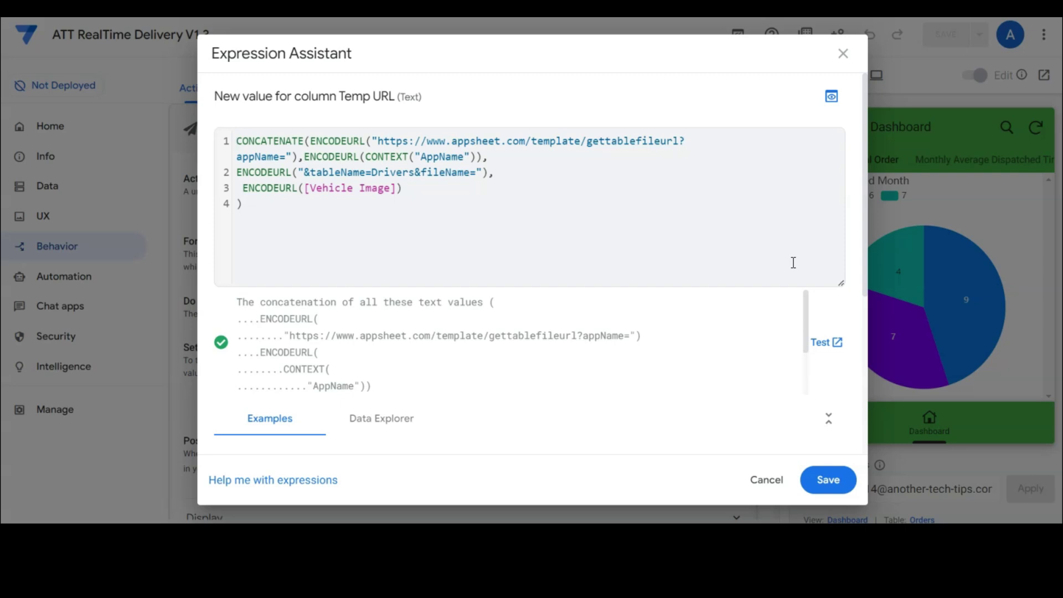
{"action": "left_click", "coordinate": [759, 481]}
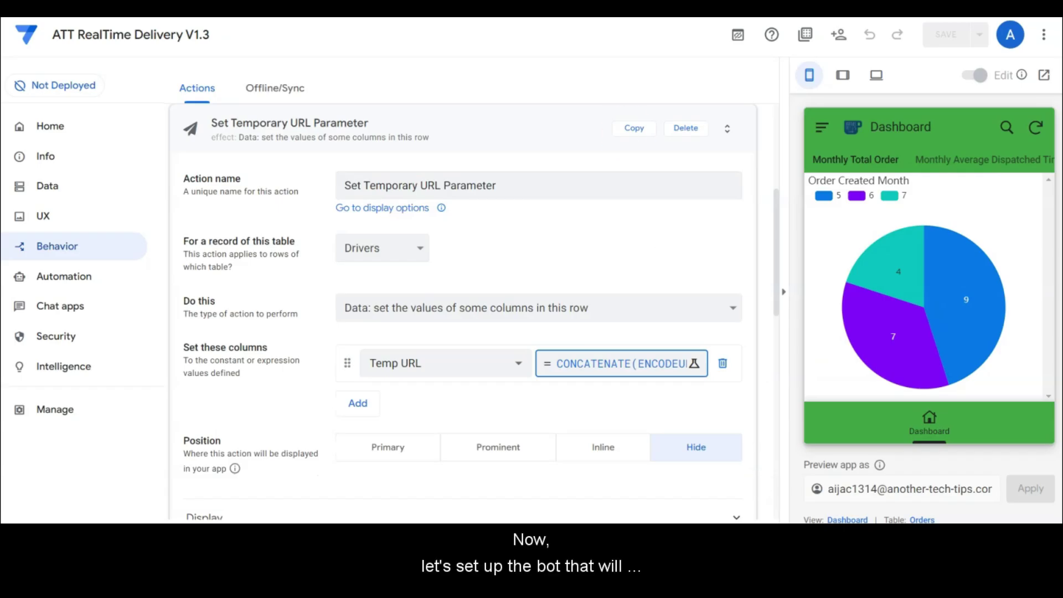
Open the Update Vehicle Description bot of the Drivers table in the automations.
{"action": "left_click", "coordinate": [52, 280]}
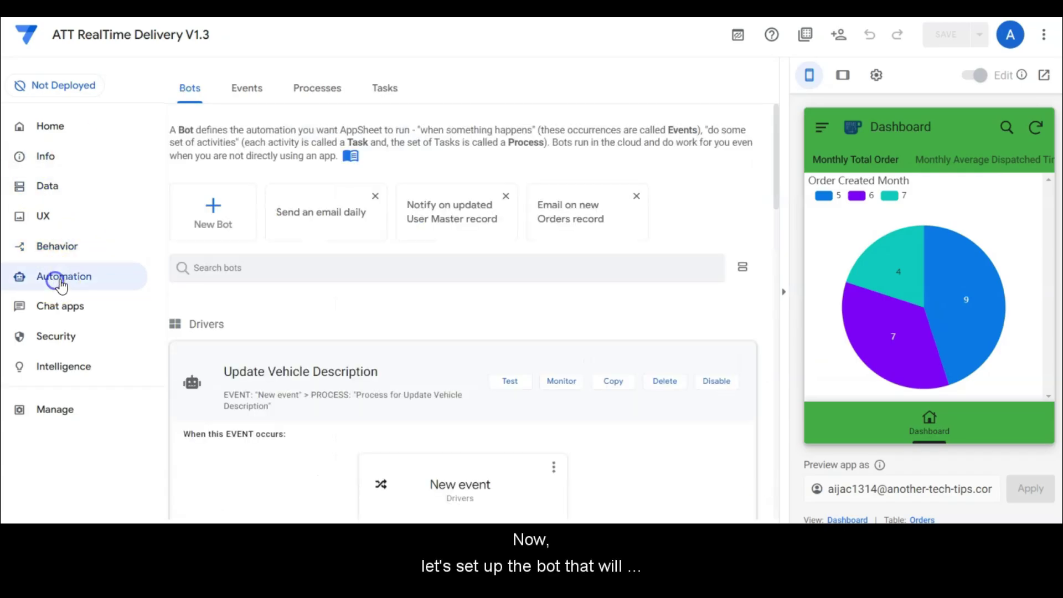
{"action": "left_click", "coordinate": [499, 350]}
{"action": "scroll", "coordinate": [501, 354], "scroll_direction": "down", "scroll_amount": 4}
{"action": "scroll", "coordinate": [432, 293], "scroll_direction": "up", "scroll_amount": 1}
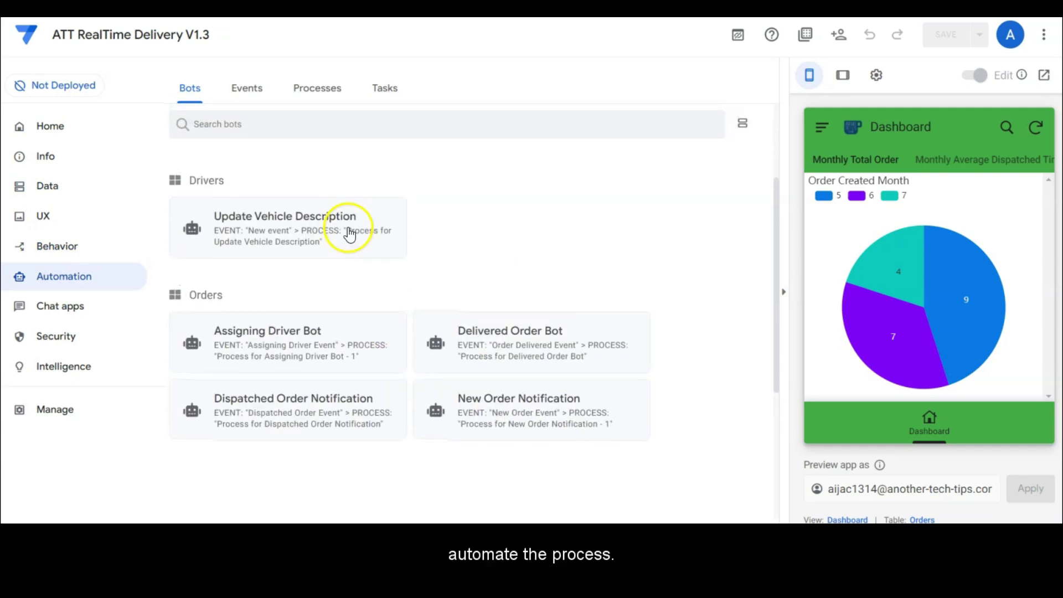
{"action": "left_click", "coordinate": [349, 233]}
Rename the bot's triggering event as New Photo Or Update Photo.
{"action": "left_click", "coordinate": [492, 258]}
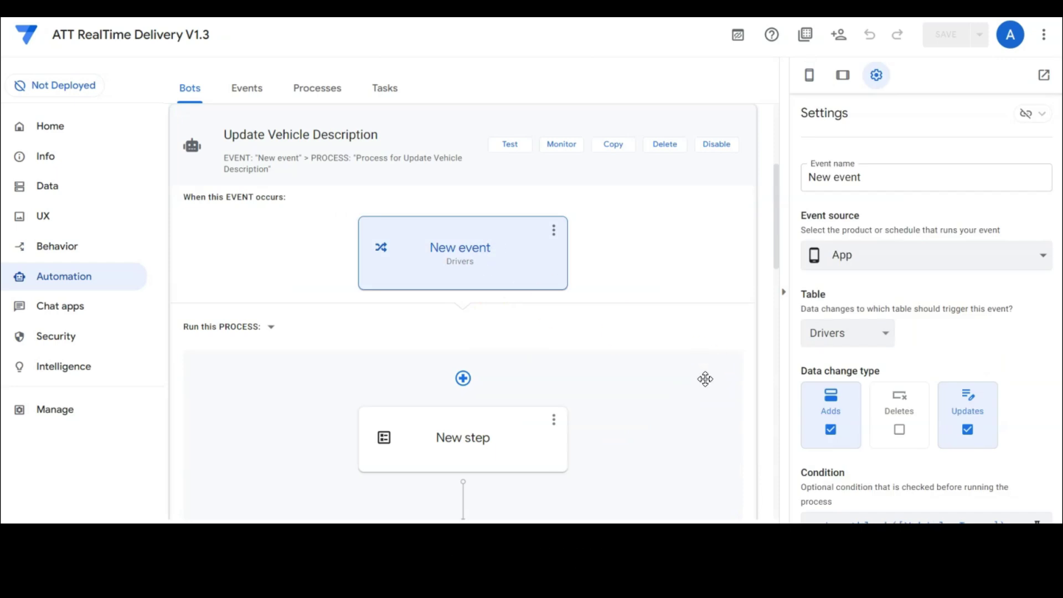
{"action": "left_click_drag", "start_coordinate": [919, 189], "coordinate": [783, 175]}
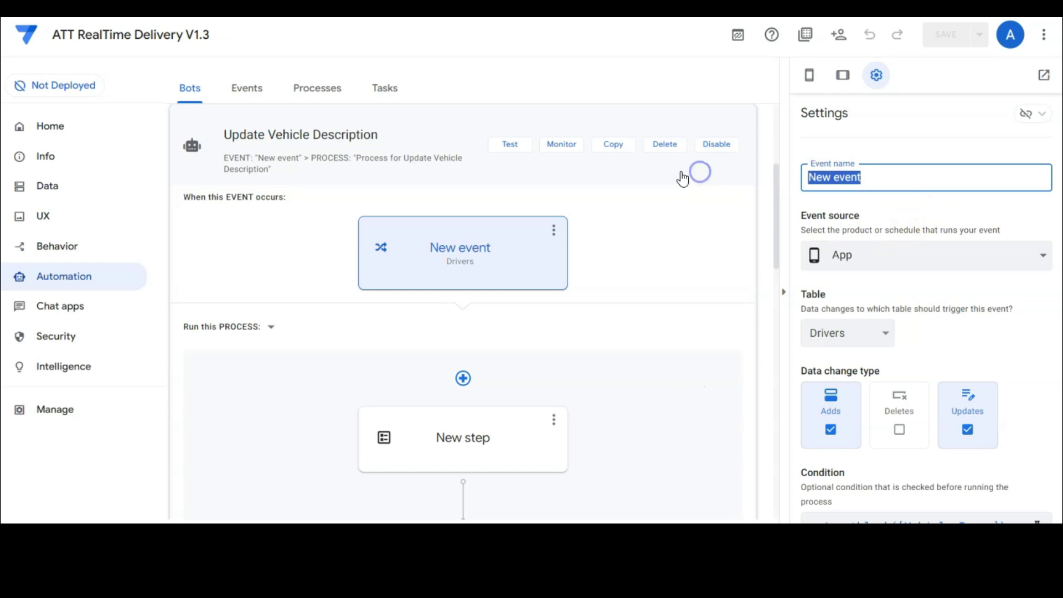
{"action": "type", "text": "New P"}
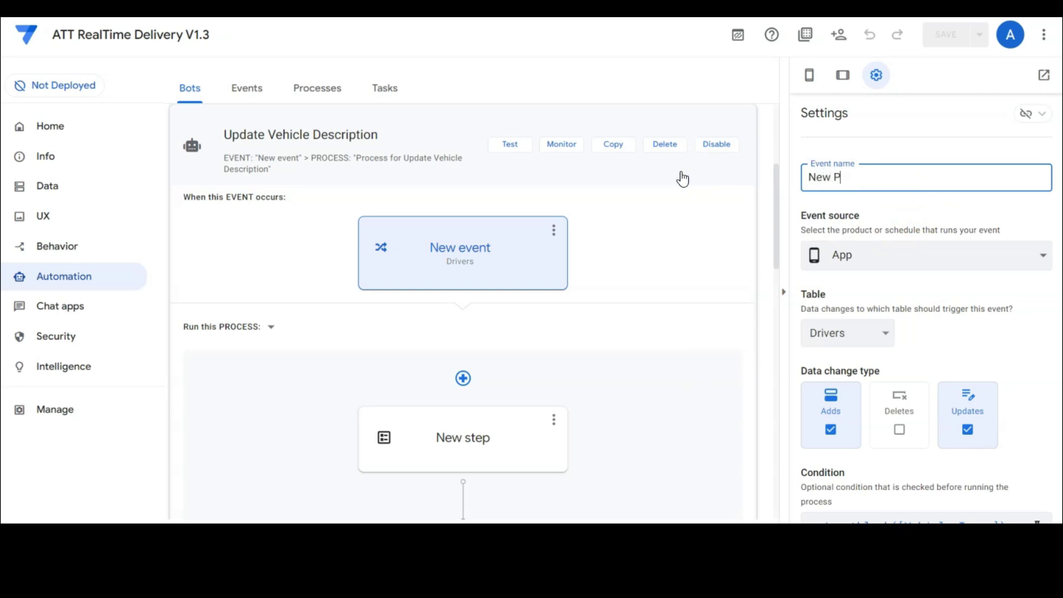
{"action": "type", "text": "hot"}
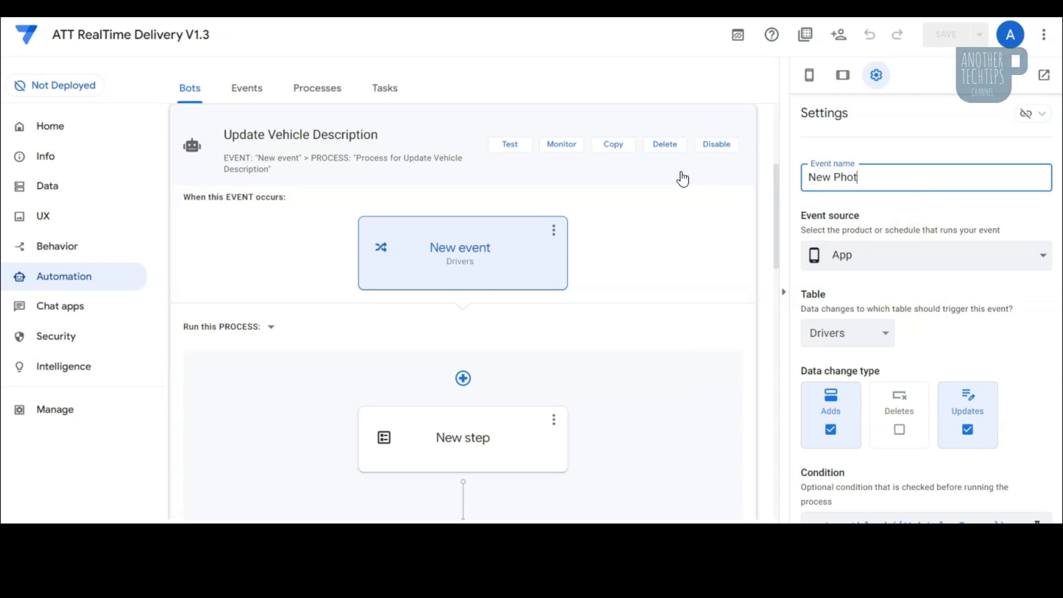
{"action": "type", "text": "o Or "}
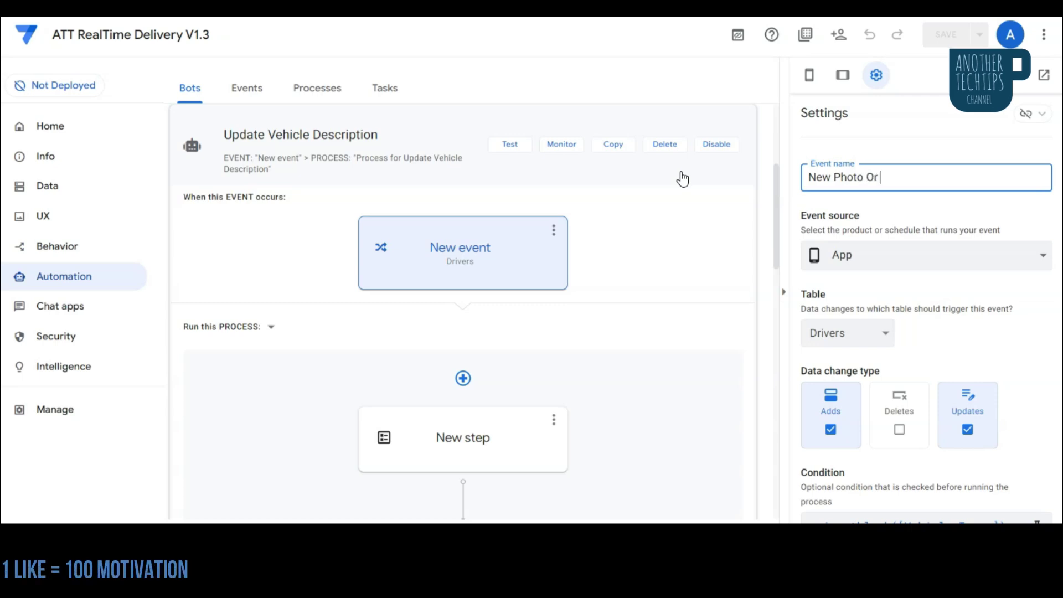
{"action": "type", "text": "Update Photo"}
{"action": "left_click", "coordinate": [702, 275]}
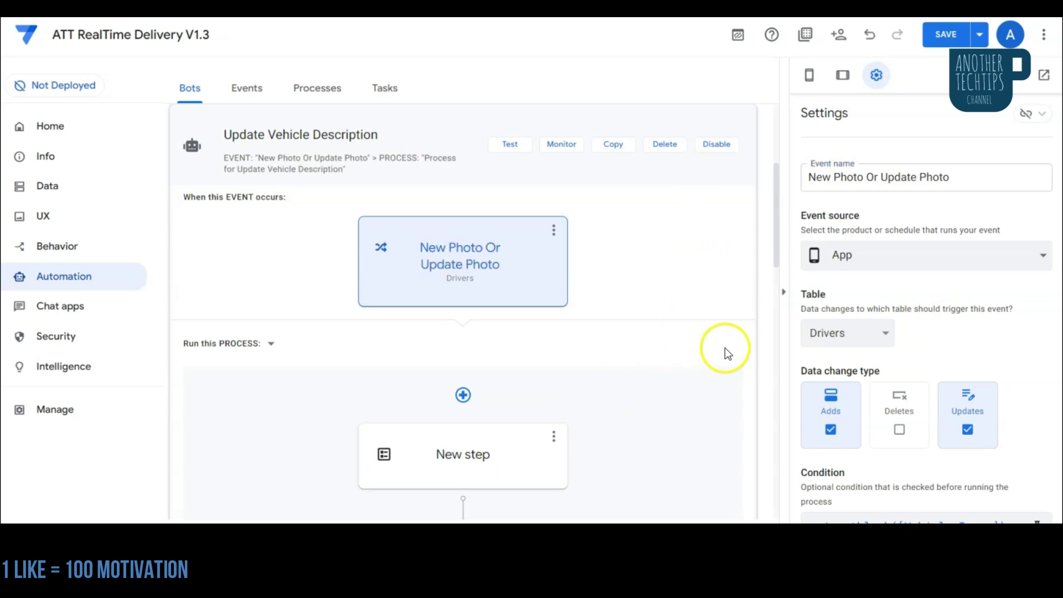
Examine the event's data change types, Vehicle Image condition and security filter bypass setting.
{"action": "scroll", "coordinate": [979, 363], "scroll_direction": "down", "scroll_amount": 4}
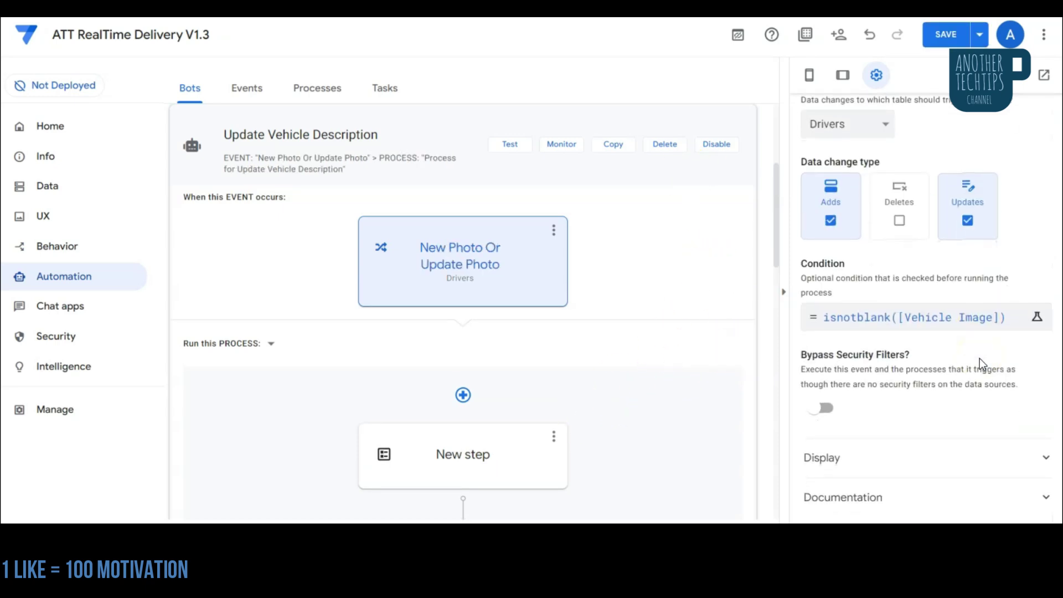
{"action": "left_click", "coordinate": [991, 326]}
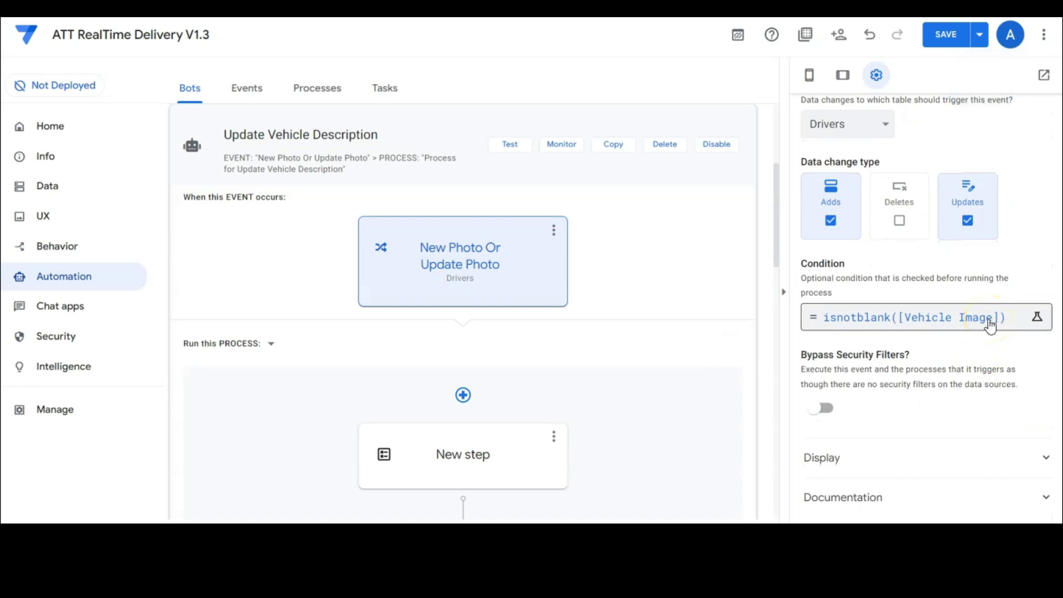
{"action": "left_click", "coordinate": [1014, 358]}
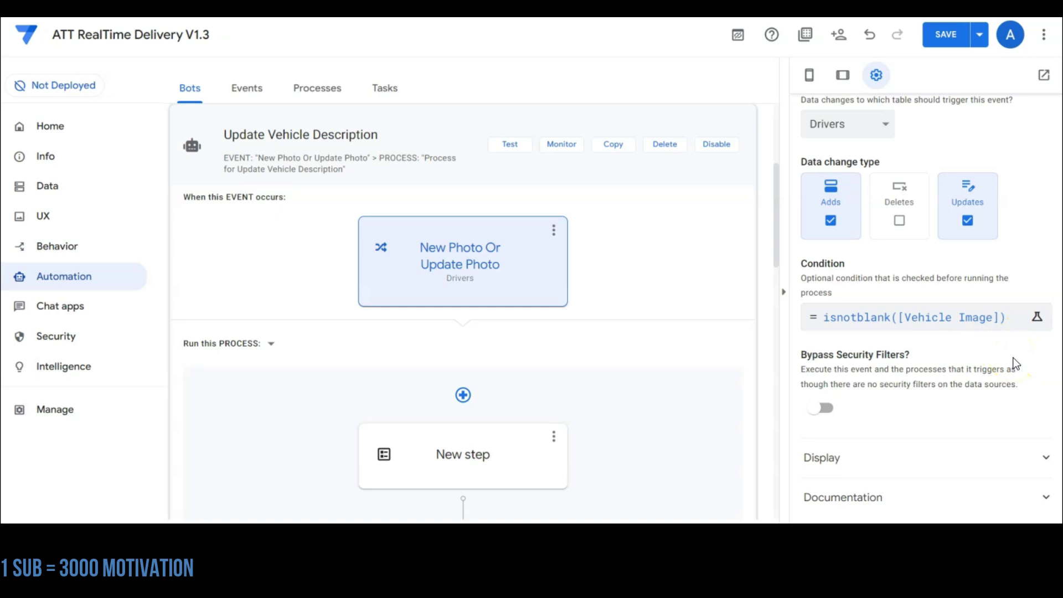
Rename the process step that runs the Set Temporary URL Parameter data action as Update Temporary URL.
{"action": "left_click", "coordinate": [748, 369]}
{"action": "scroll", "coordinate": [652, 345], "scroll_direction": "down", "scroll_amount": 5}
{"action": "left_click", "coordinate": [475, 190]}
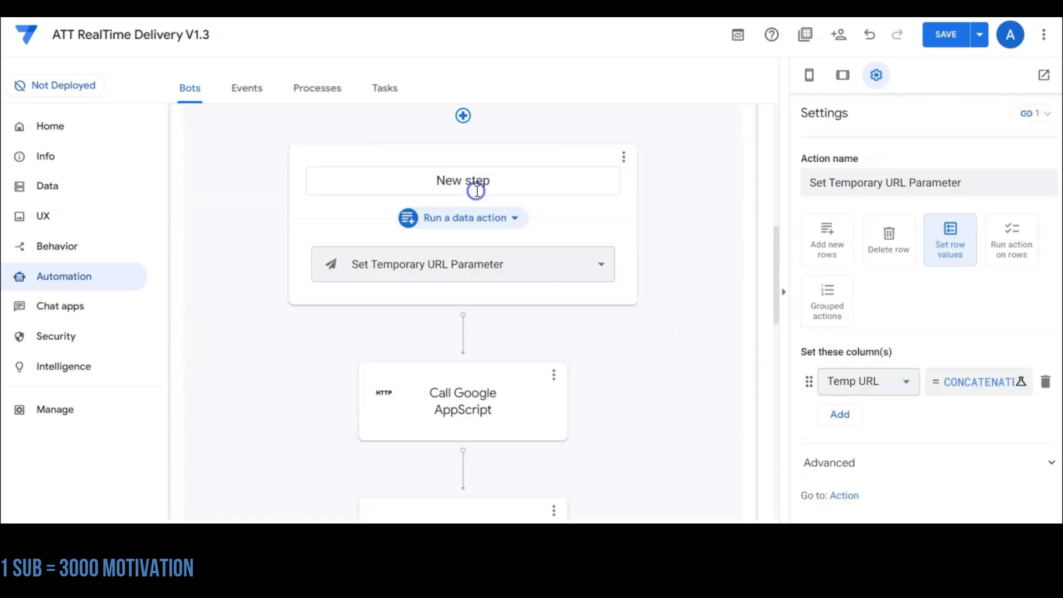
{"action": "left_click", "coordinate": [659, 345]}
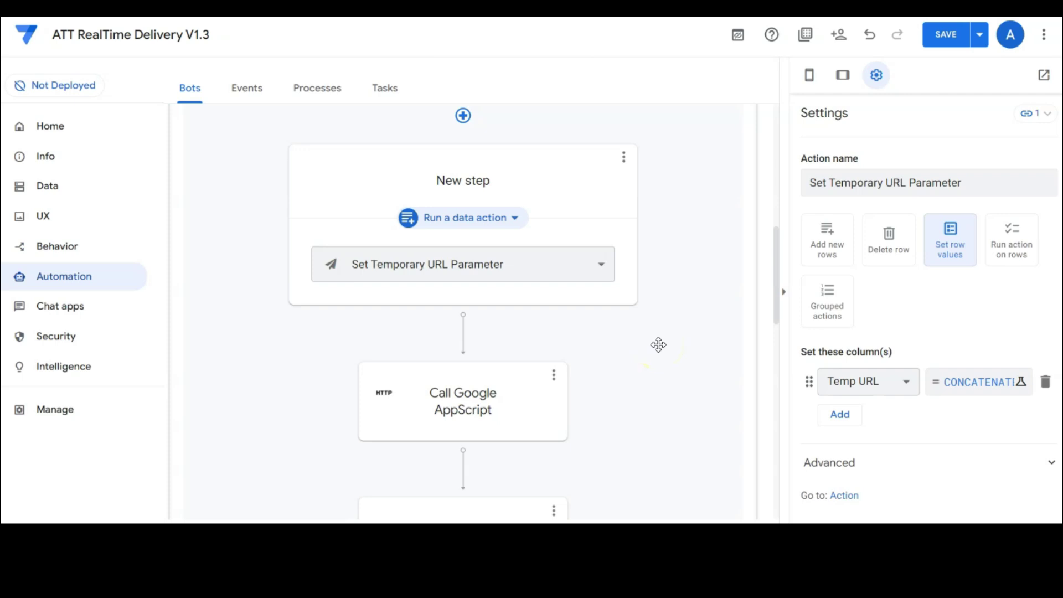
{"action": "left_click", "coordinate": [482, 180]}
{"action": "left_click_drag", "start_coordinate": [490, 180], "coordinate": [389, 169]}
{"action": "type", "text": "Update Temporary URL"}
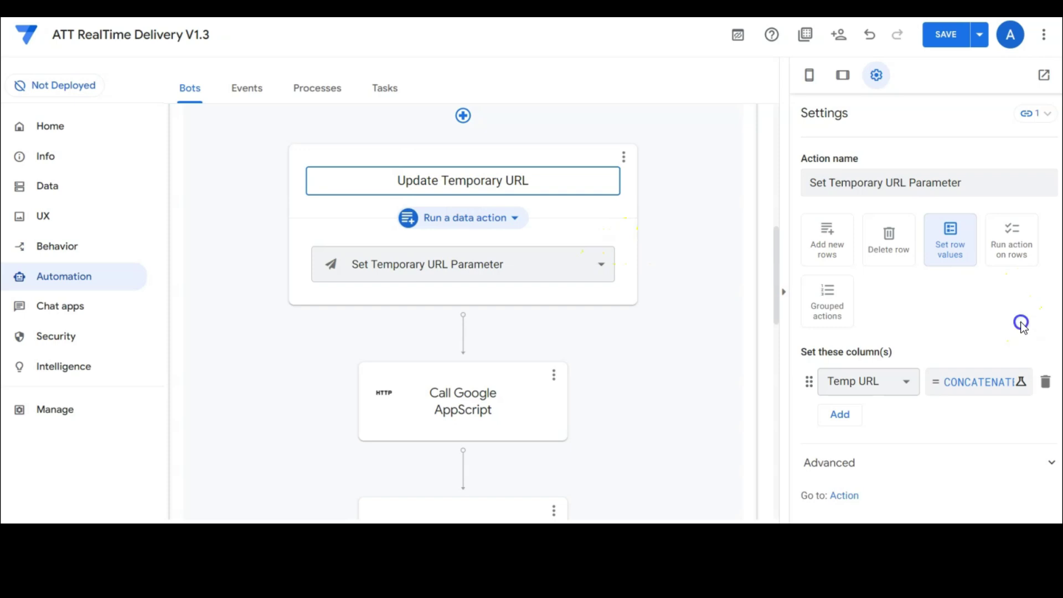
Inspect the full Temp URL expression used by the Update Temporary URL step and close it without changes.
{"action": "left_click", "coordinate": [973, 394]}
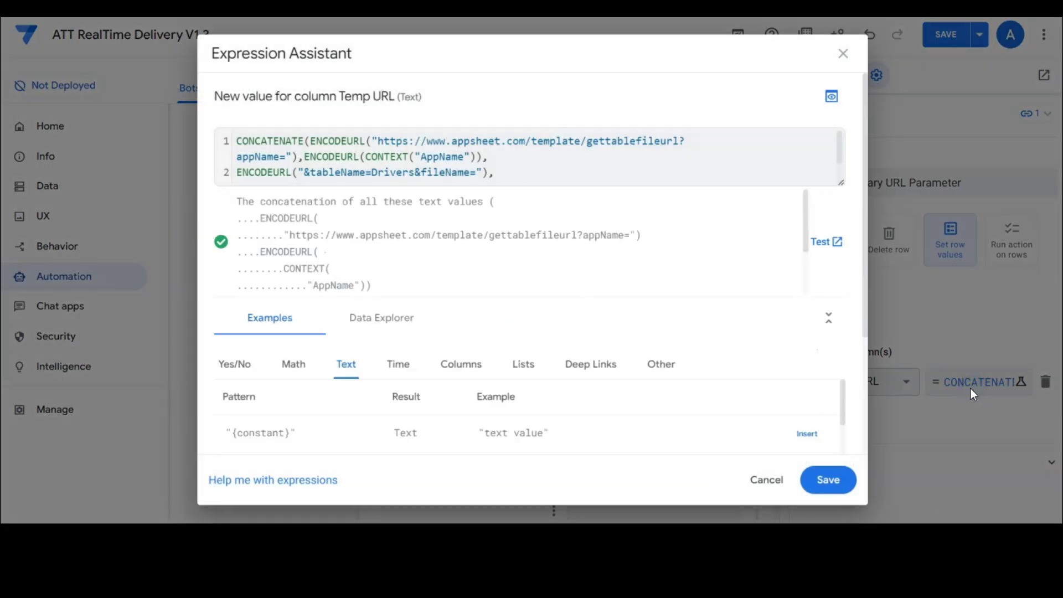
{"action": "left_click_drag", "start_coordinate": [841, 183], "coordinate": [835, 257]}
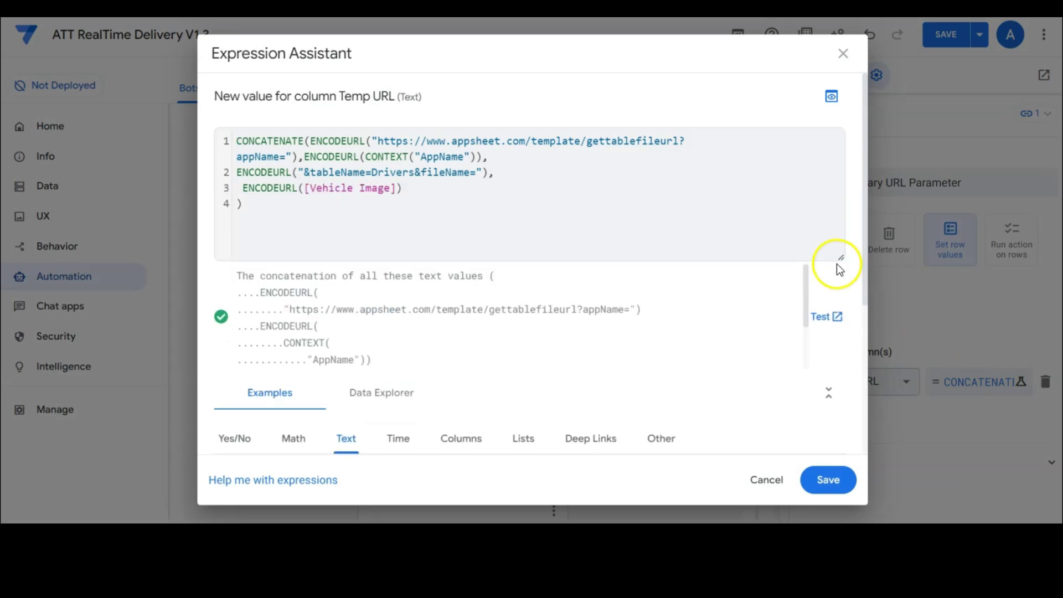
{"action": "left_click", "coordinate": [772, 485]}
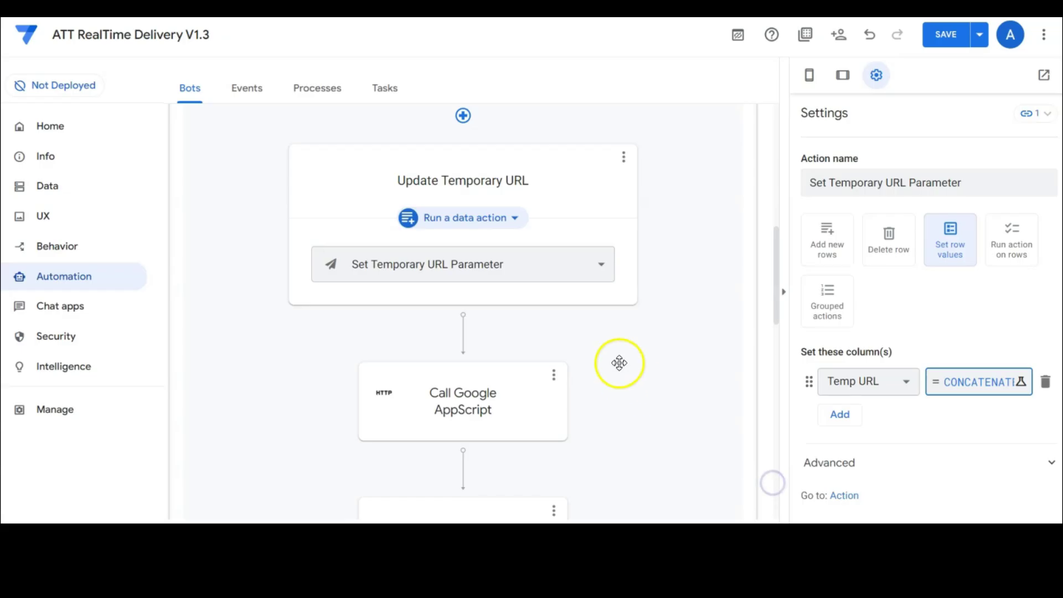
Open the Call Google AppScript step of the process to show its webhook task settings.
{"action": "scroll", "coordinate": [618, 361], "scroll_direction": "down", "scroll_amount": 5}
{"action": "scroll", "coordinate": [619, 362], "scroll_direction": "up", "scroll_amount": 1}
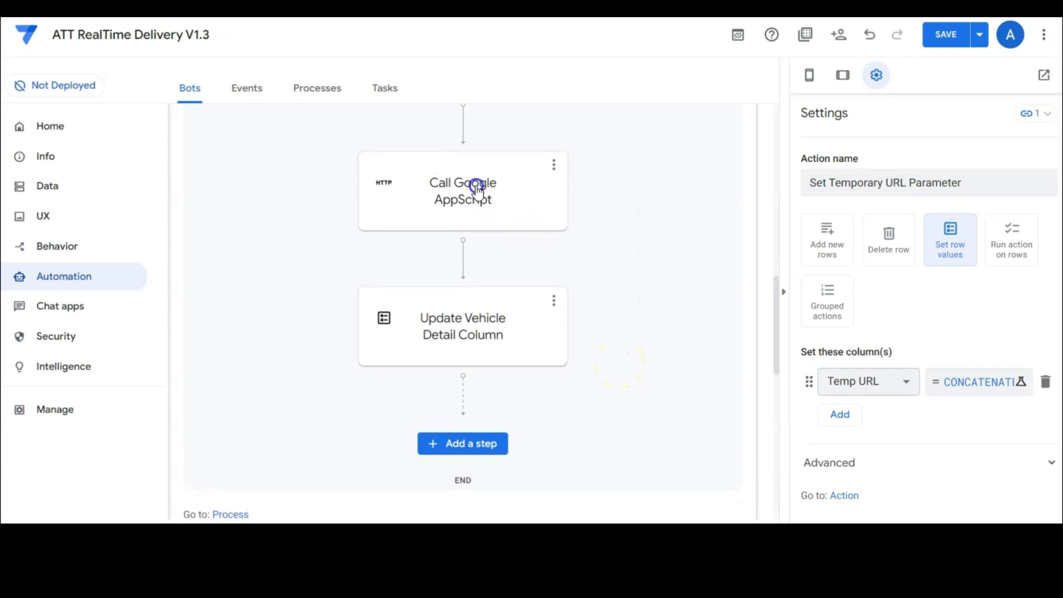
{"action": "left_click", "coordinate": [475, 188]}
{"action": "scroll", "coordinate": [653, 240], "scroll_direction": "up", "scroll_amount": 1}
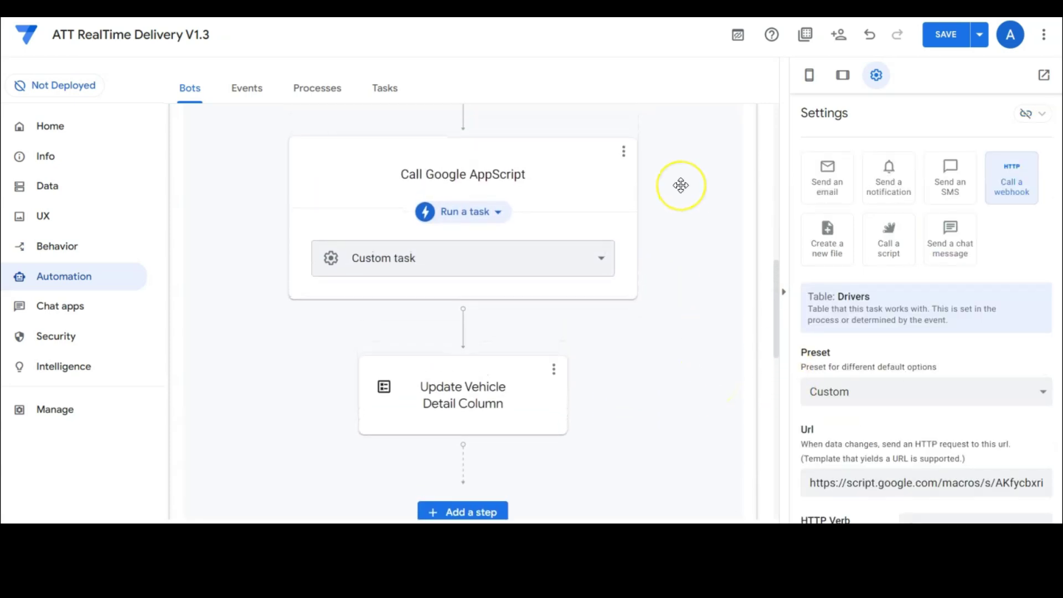
Examine the webhook's table, preset, HTTP verb and Url, selecting the web app link that precedes the imageUrl parameter.
{"action": "mouse_move", "coordinate": [1039, 304]}
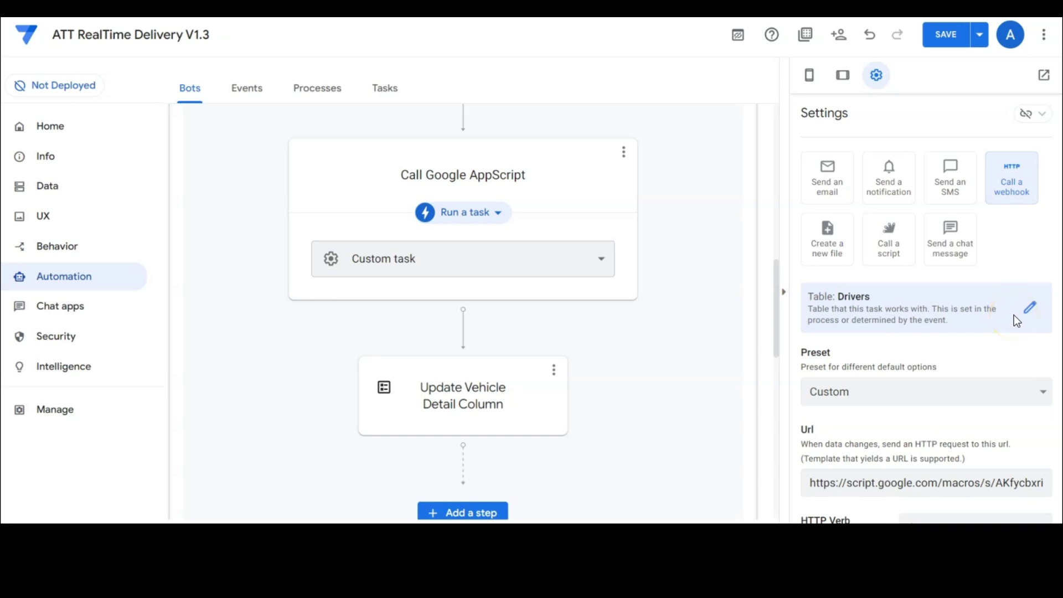
{"action": "scroll", "coordinate": [982, 351], "scroll_direction": "down", "scroll_amount": 4}
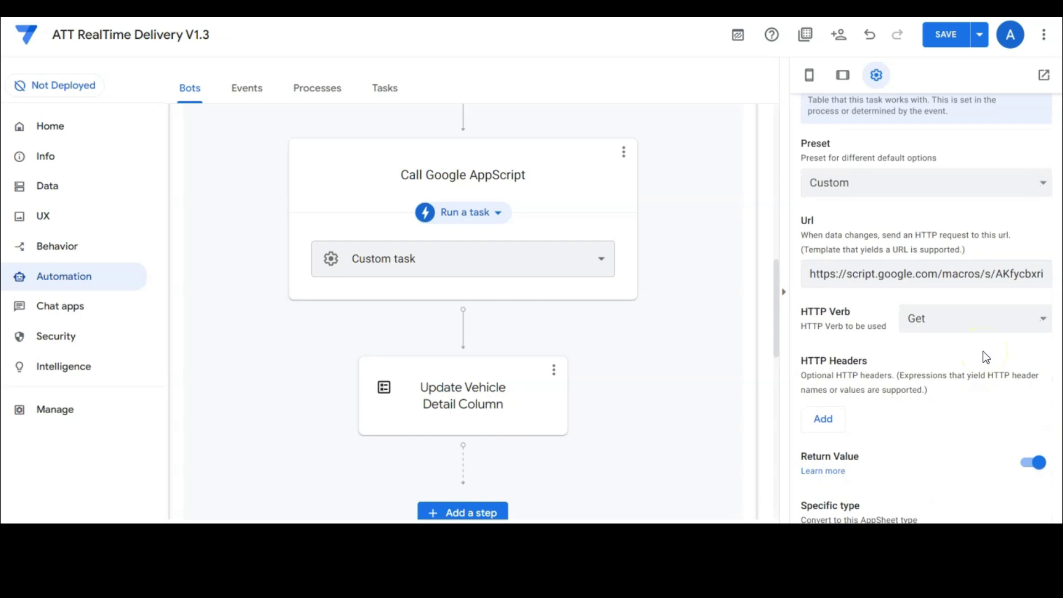
{"action": "left_click", "coordinate": [989, 279]}
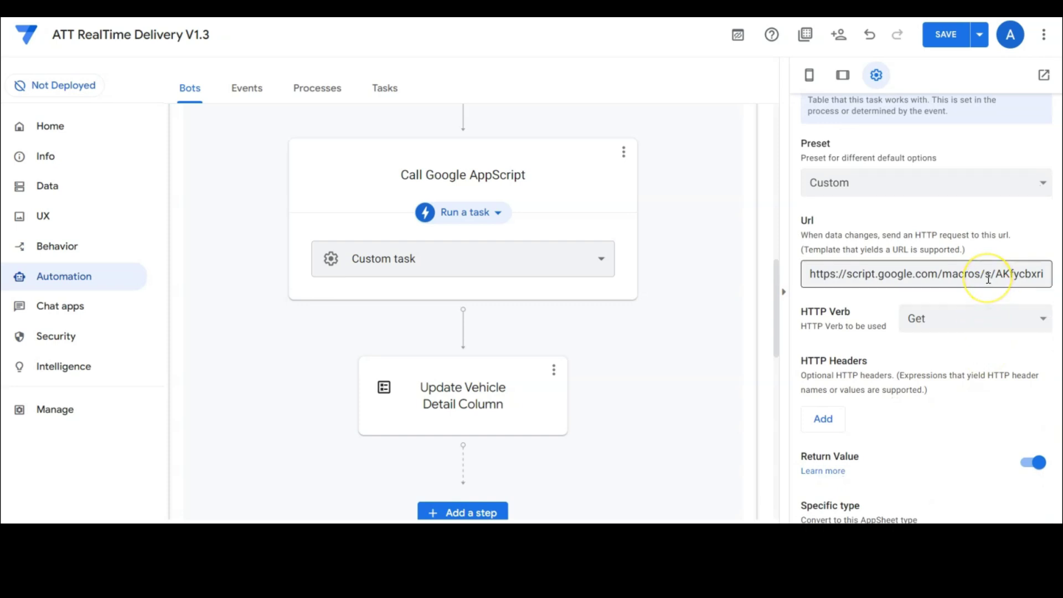
{"action": "left_click", "coordinate": [806, 273]}
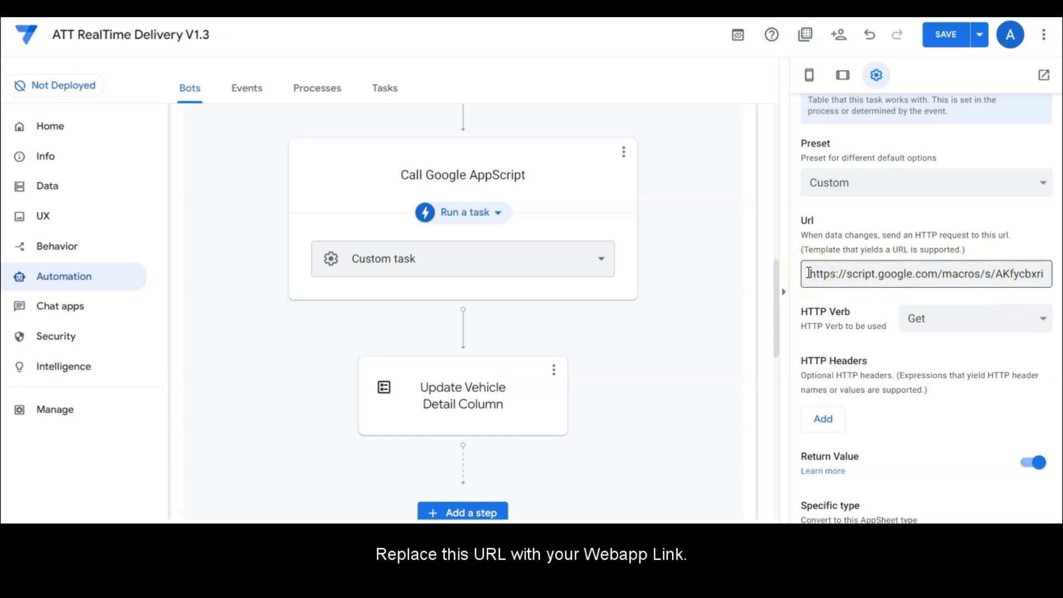
{"action": "left_click_drag", "start_coordinate": [808, 273], "coordinate": [909, 278]}
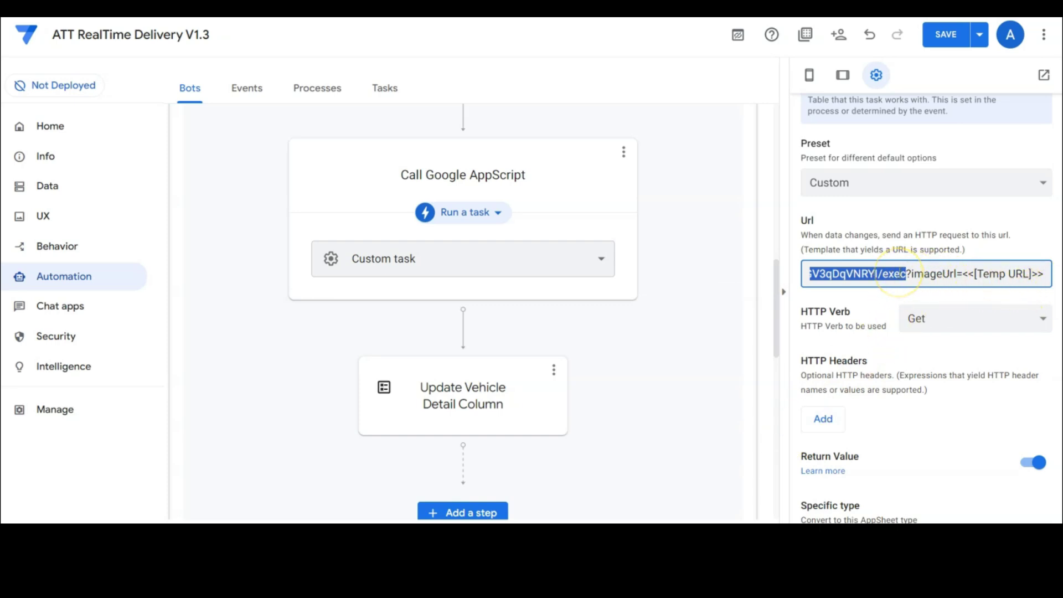
{"action": "key", "text": "Home"}
{"action": "key", "text": "ctrl+a"}
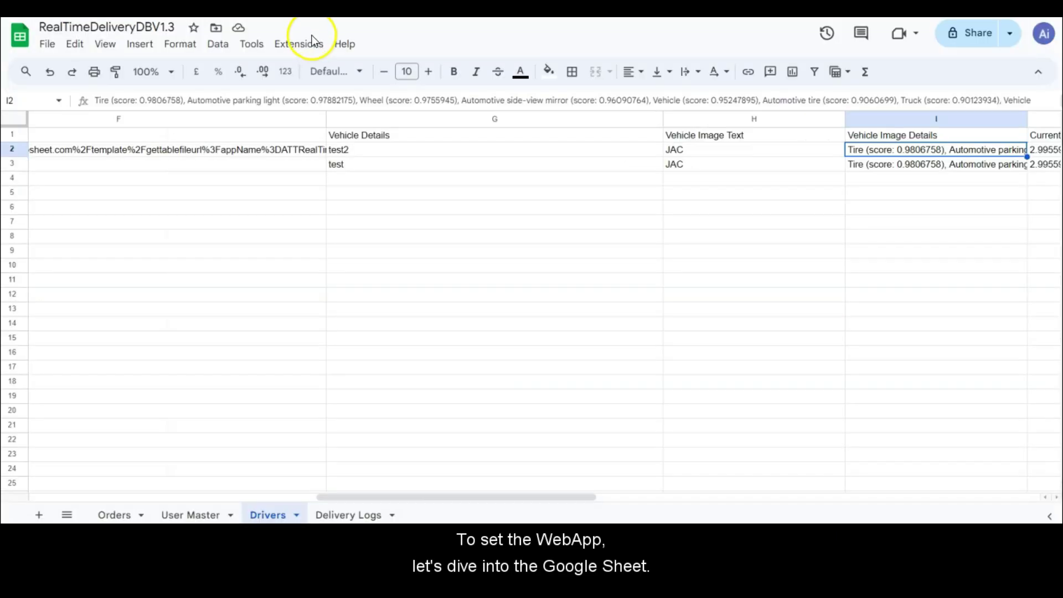
Switch to the RealTimeDeliveryDBV1.3 Google Sheet, open its Apps Script project and select the API key placeholder in doGet.
{"action": "left_click", "coordinate": [278, 44]}
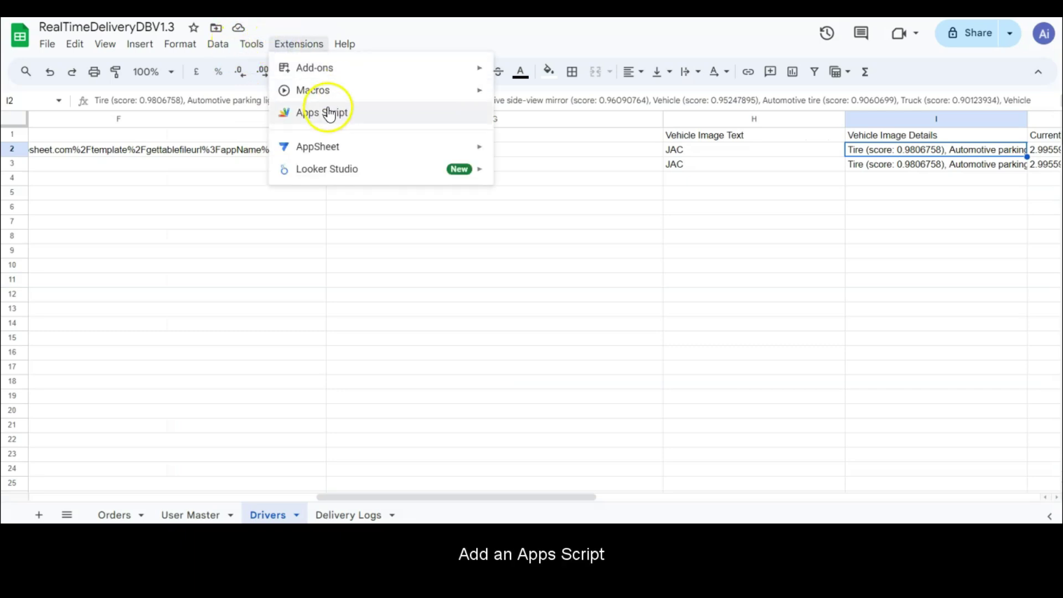
{"action": "left_click", "coordinate": [361, 118]}
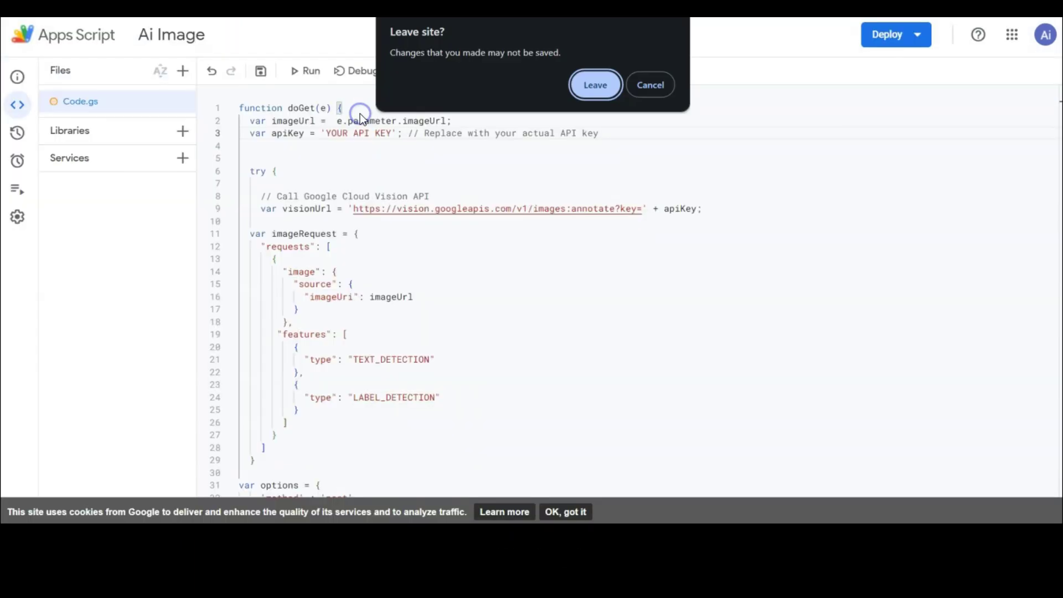
{"action": "left_click", "coordinate": [644, 85]}
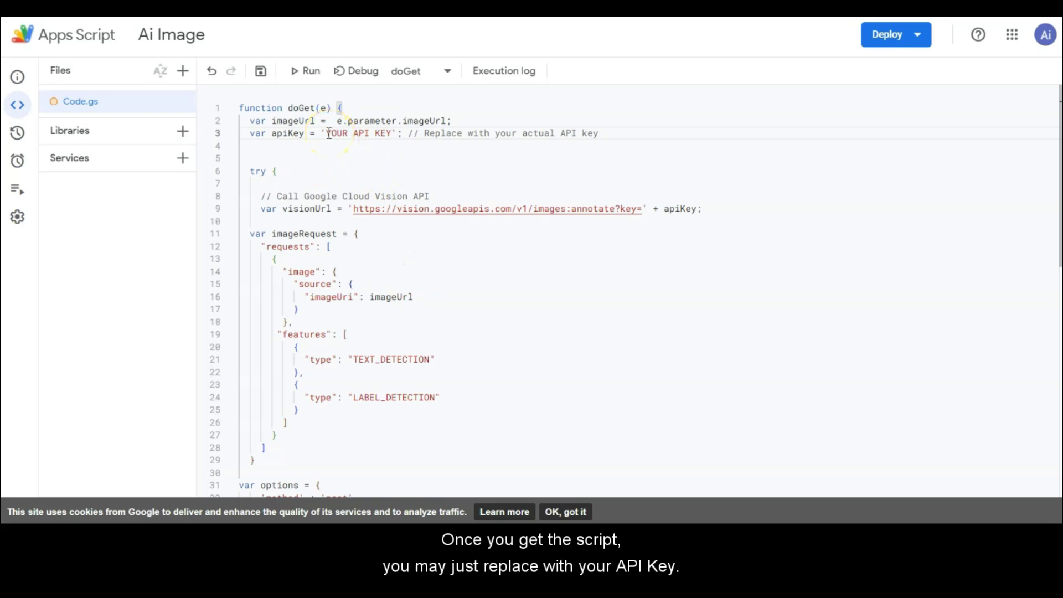
{"action": "left_click_drag", "start_coordinate": [329, 133], "coordinate": [393, 134]}
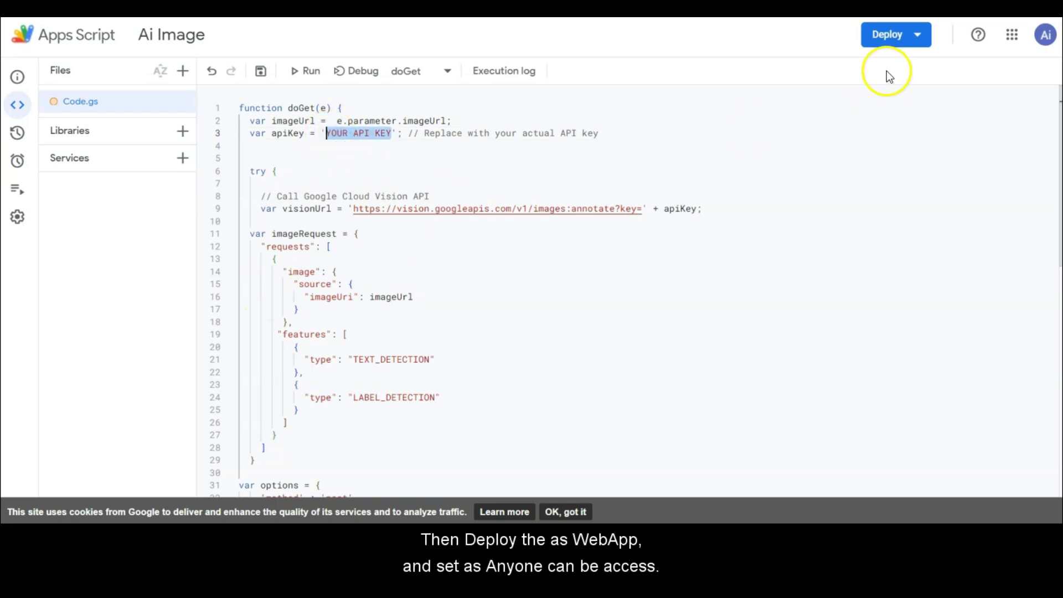
Deploy the script as a new web app executed as the owner with access for Anyone, and copy its URL.
{"action": "left_click", "coordinate": [894, 37]}
{"action": "left_click", "coordinate": [909, 76]}
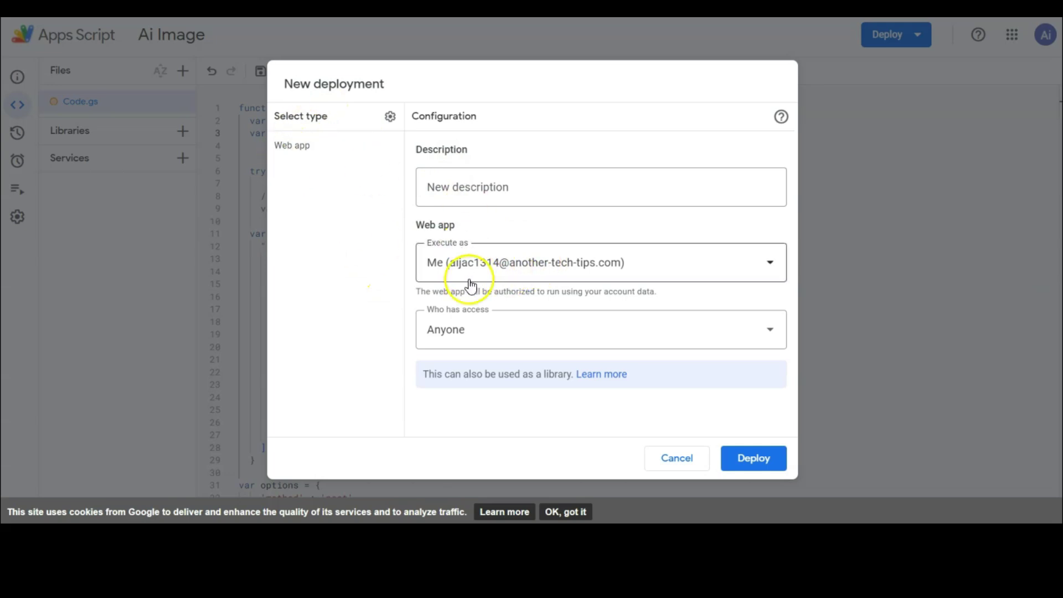
{"action": "left_click", "coordinate": [738, 466]}
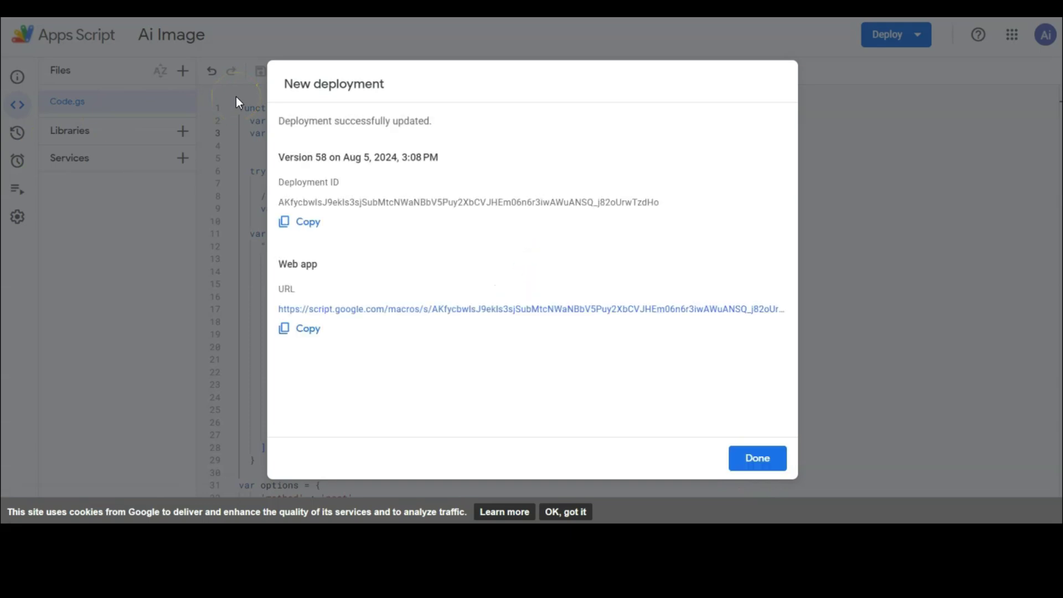
{"action": "left_click", "coordinate": [309, 329]}
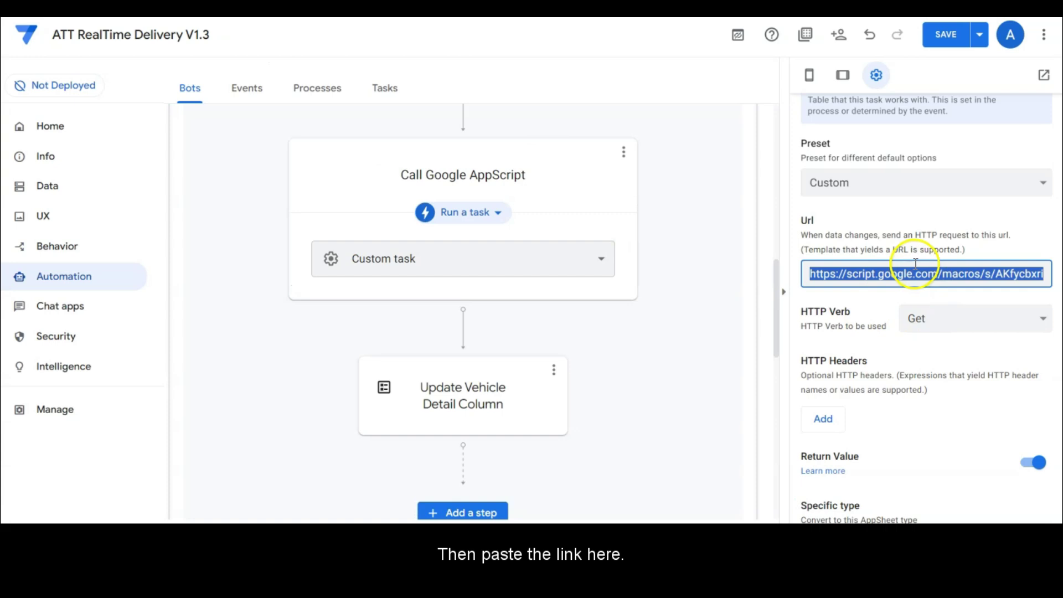
Switch back to AppSheet, select the web app link within the webhook Url, and review the labelResult and textResult return values.
{"action": "left_click", "coordinate": [851, 270]}
{"action": "left_click_drag", "start_coordinate": [807, 272], "coordinate": [906, 273]}
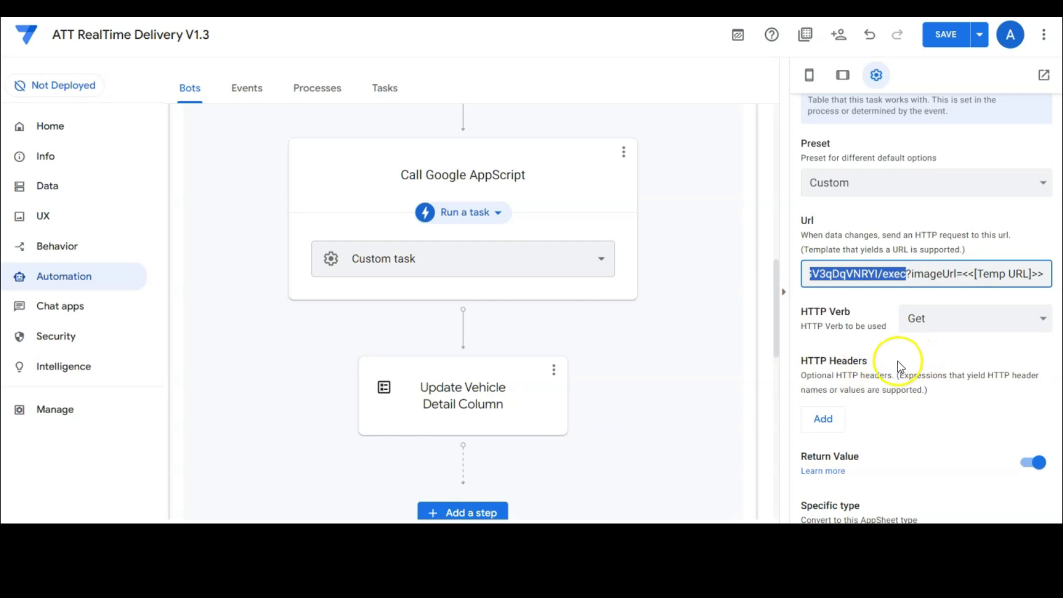
{"action": "scroll", "coordinate": [943, 421], "scroll_direction": "down", "scroll_amount": 5}
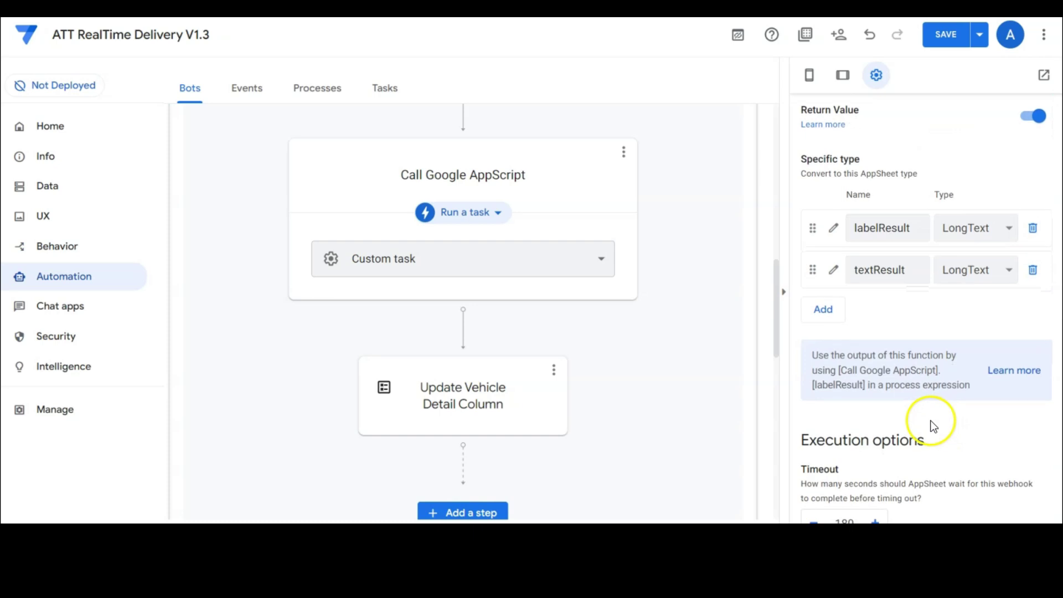
{"action": "scroll", "coordinate": [921, 427], "scroll_direction": "up", "scroll_amount": 1}
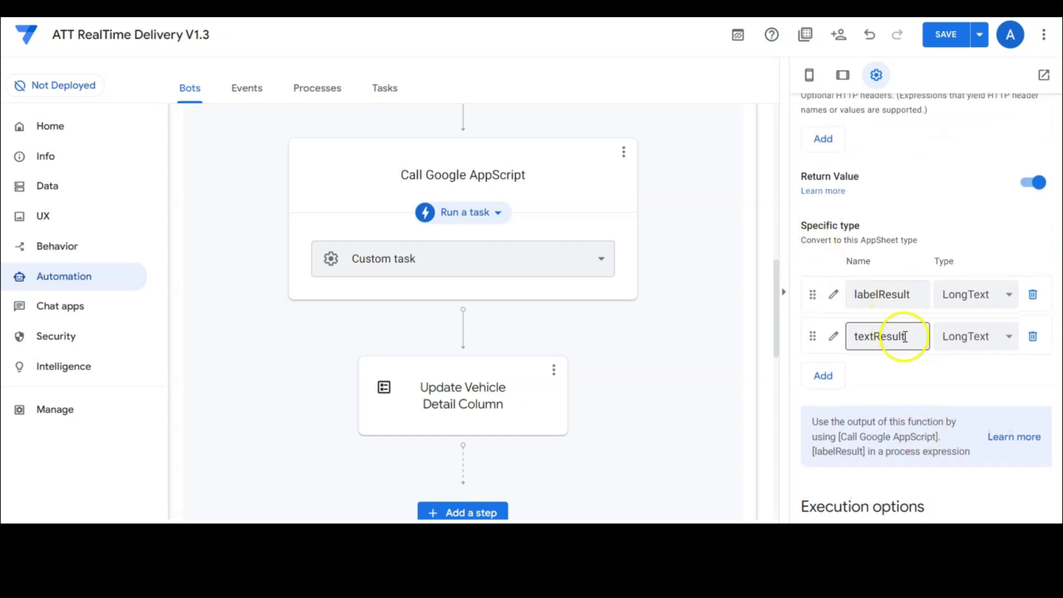
{"action": "left_click", "coordinate": [909, 382]}
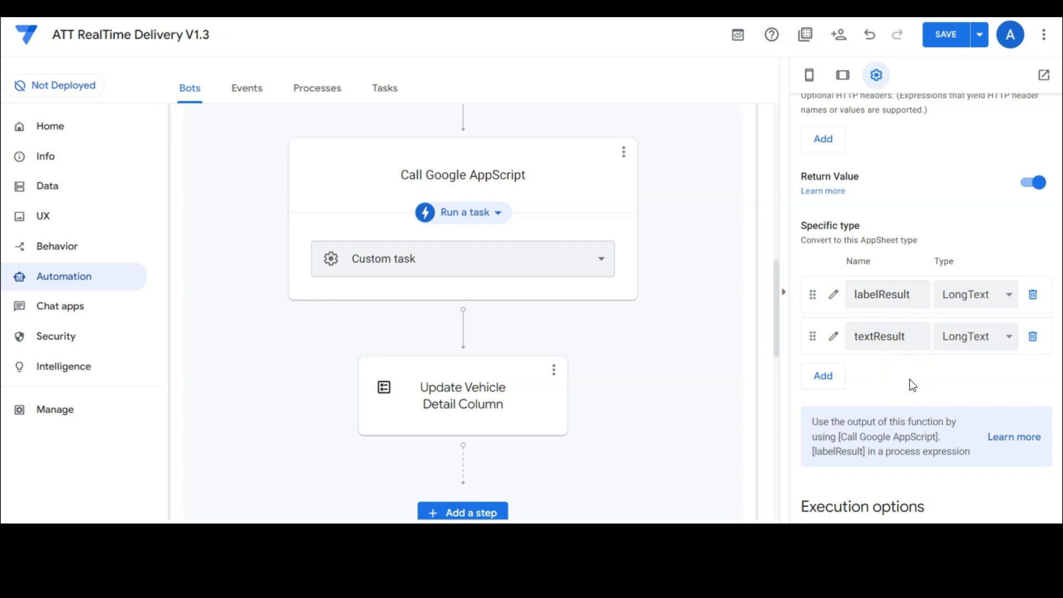
Open the Update Vehicle Detail Column step and inspect the expression for Vehicle Image Details, closing it without changes.
{"action": "left_click", "coordinate": [480, 405]}
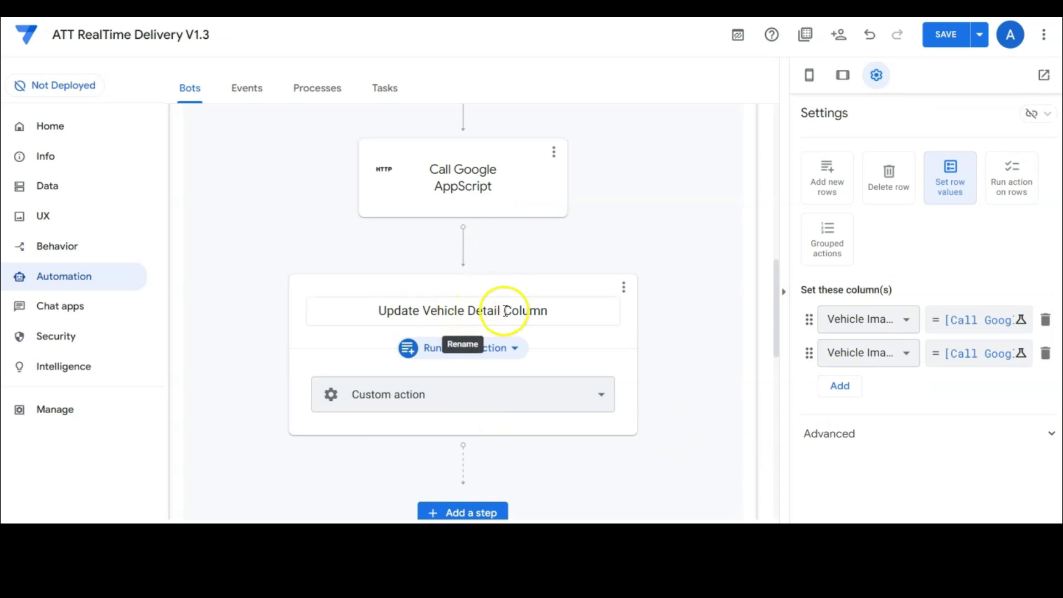
{"action": "left_click", "coordinate": [899, 320]}
{"action": "left_click", "coordinate": [928, 331]}
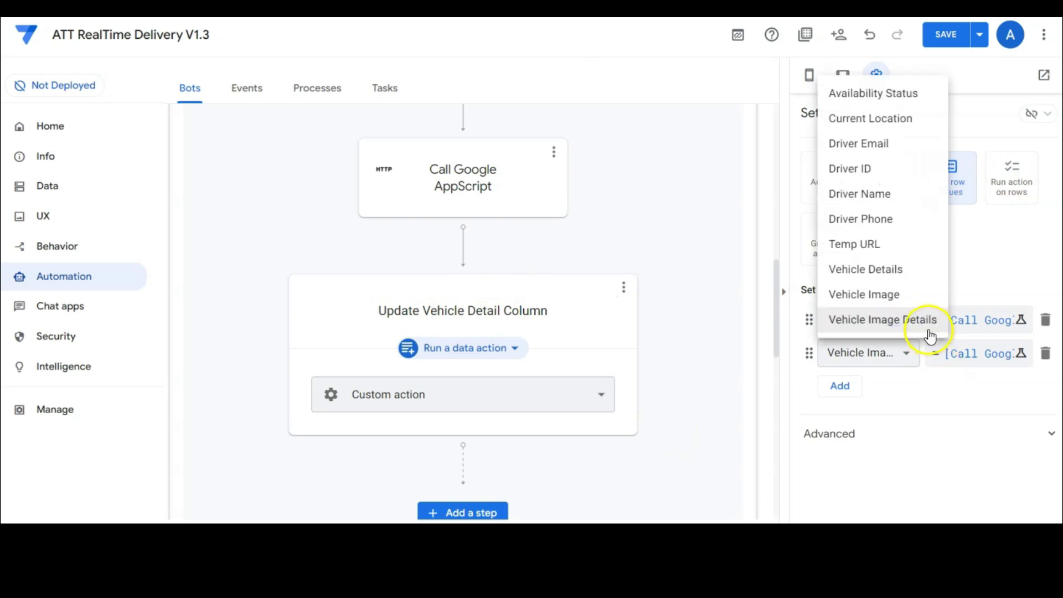
{"action": "left_click", "coordinate": [966, 380]}
{"action": "left_click", "coordinate": [985, 319]}
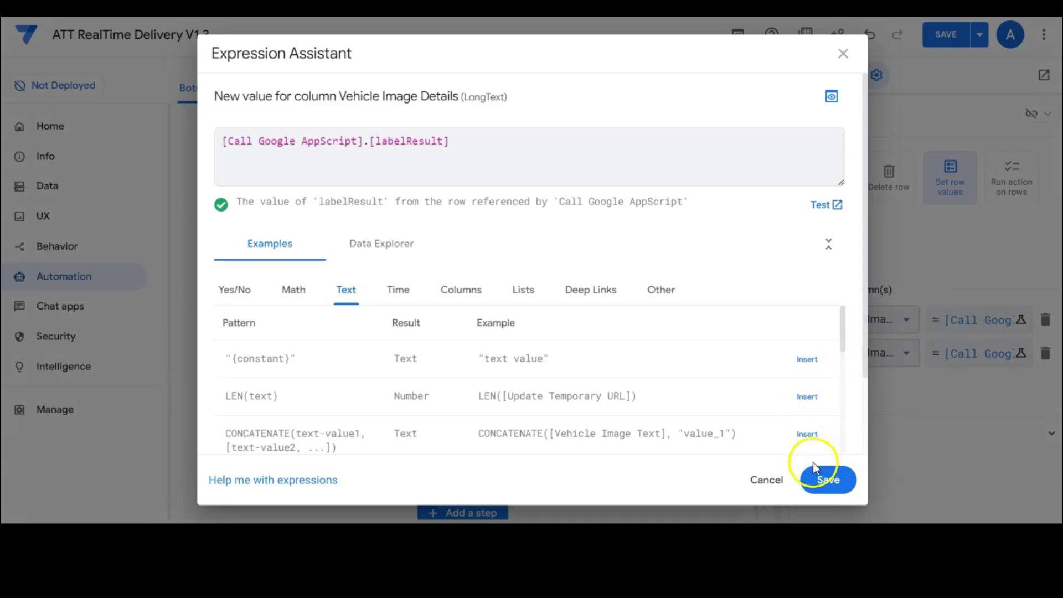
{"action": "left_click", "coordinate": [767, 479]}
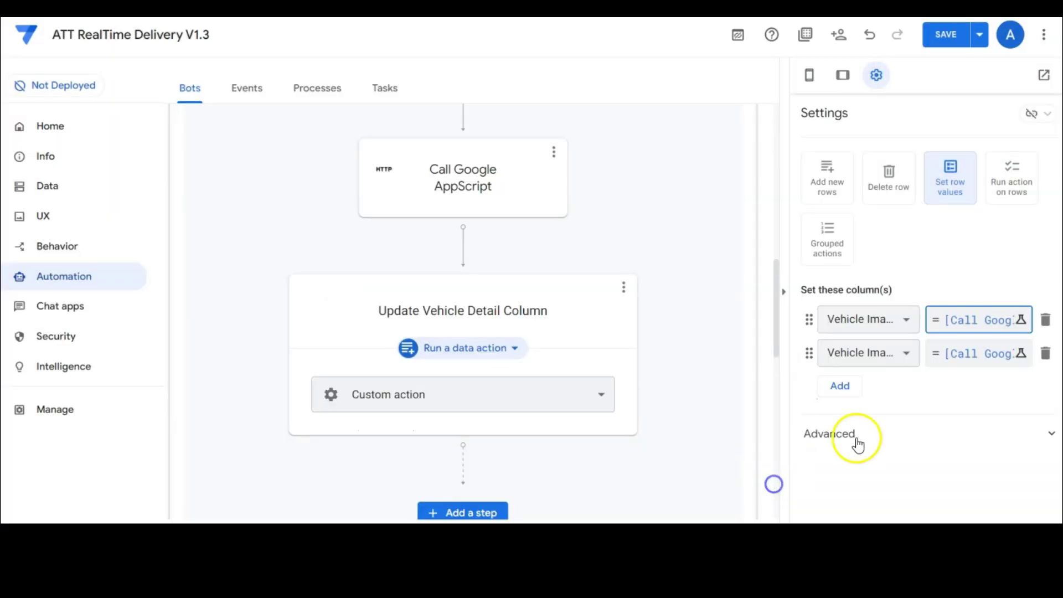
Inspect the second column entry, Vehicle Image Text, and its full expression, closing it without changes.
{"action": "left_click", "coordinate": [905, 355]}
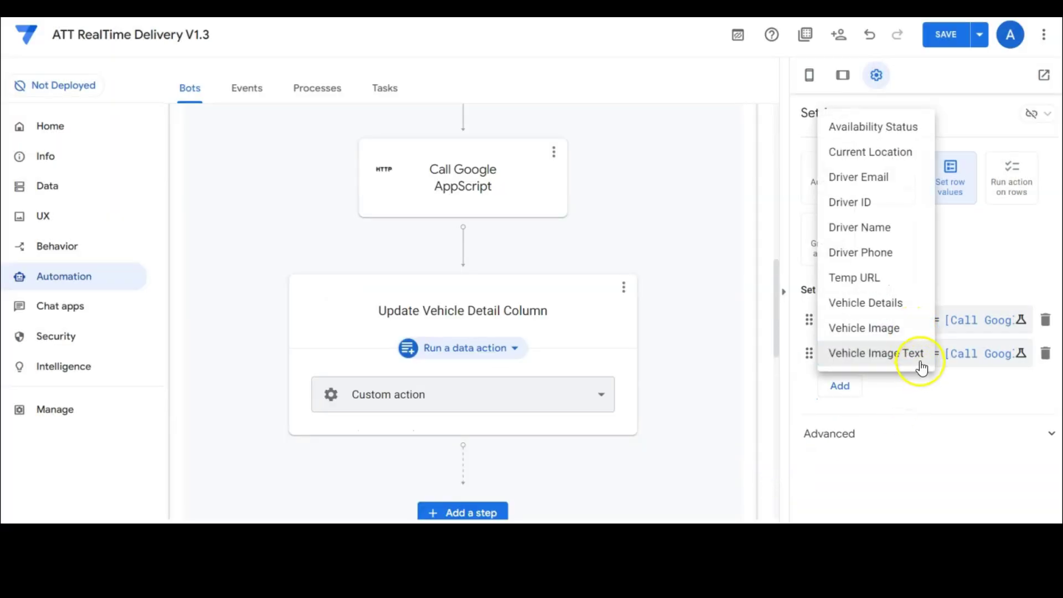
{"action": "left_click", "coordinate": [935, 371]}
{"action": "left_click", "coordinate": [969, 357]}
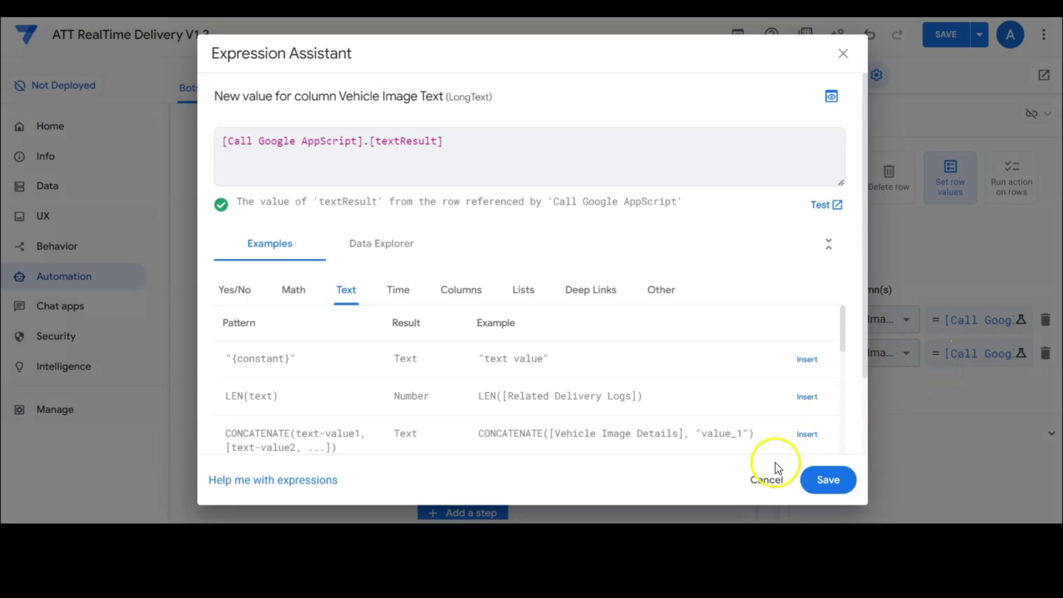
{"action": "left_click", "coordinate": [775, 480]}
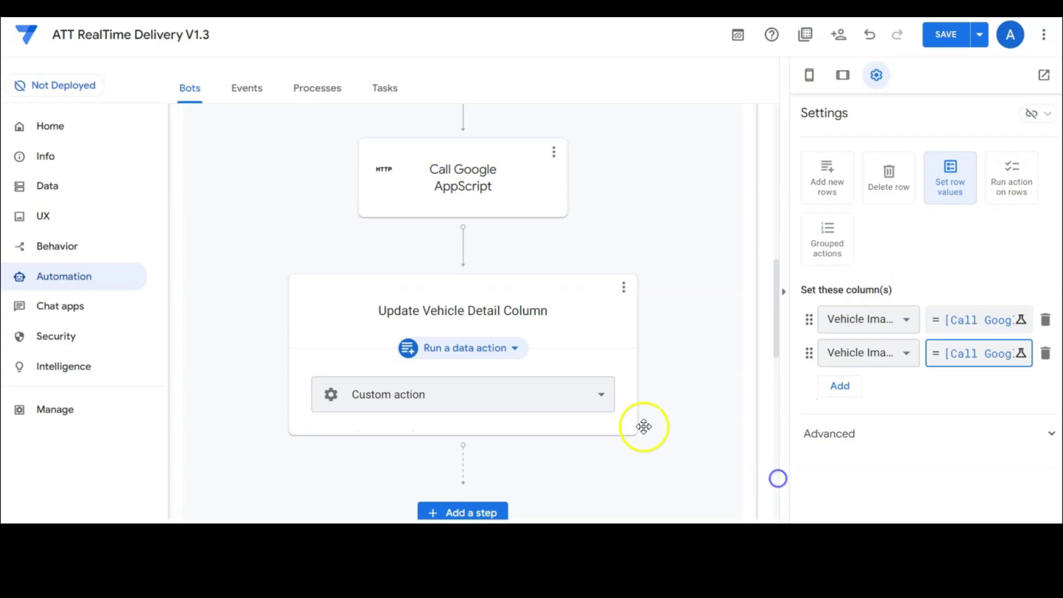
Open the Drivers List_Detail view in UX and check Vehicle Image Text and Vehicle Image Details in its column order.
{"action": "left_click", "coordinate": [54, 215]}
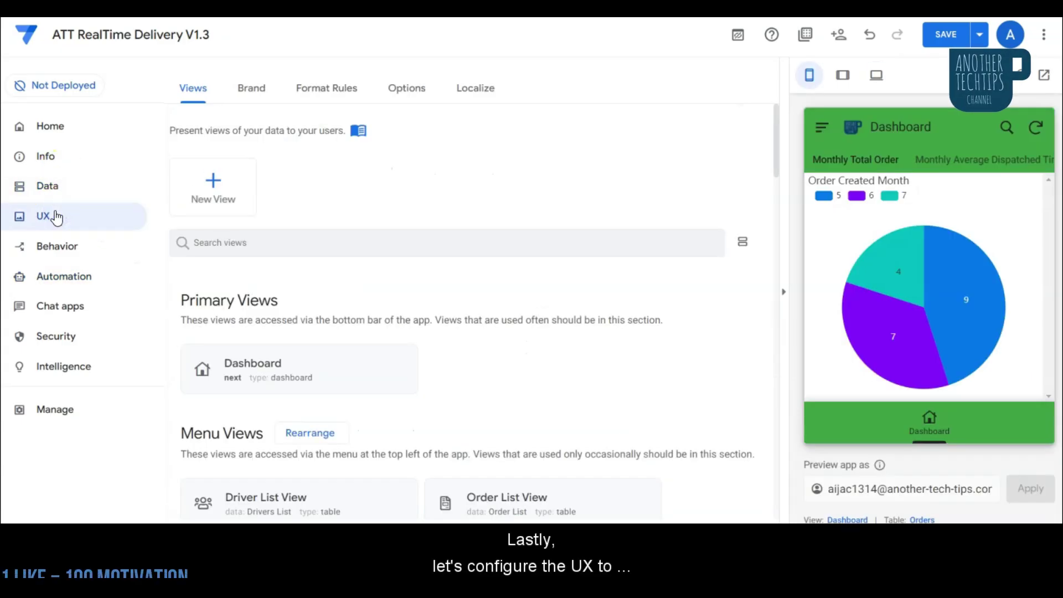
{"action": "scroll", "coordinate": [468, 237], "scroll_direction": "down", "scroll_amount": 8}
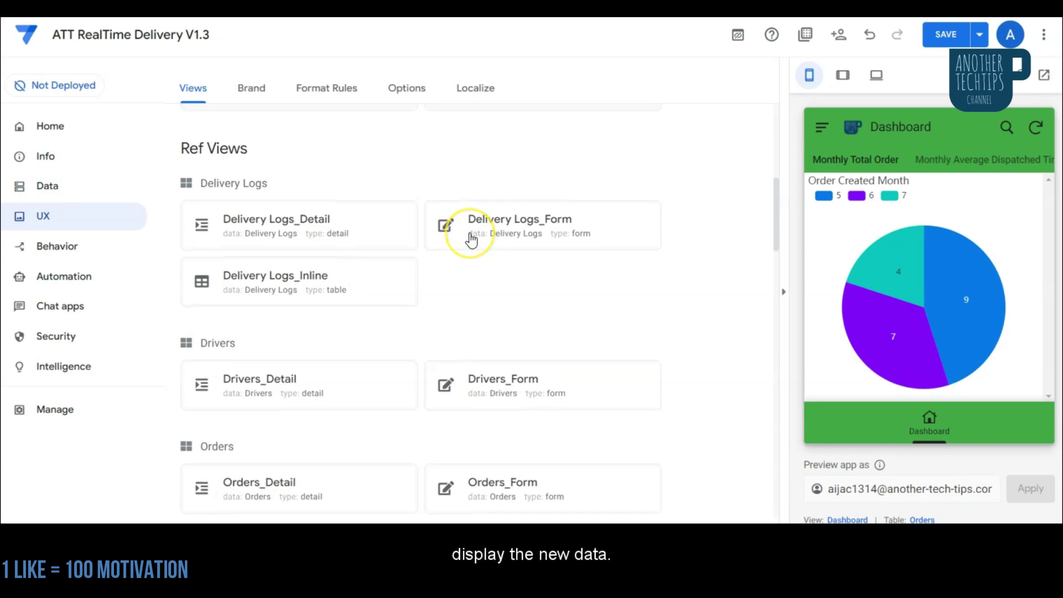
{"action": "scroll", "coordinate": [471, 239], "scroll_direction": "down", "scroll_amount": 10}
{"action": "scroll", "coordinate": [472, 239], "scroll_direction": "down", "scroll_amount": 5}
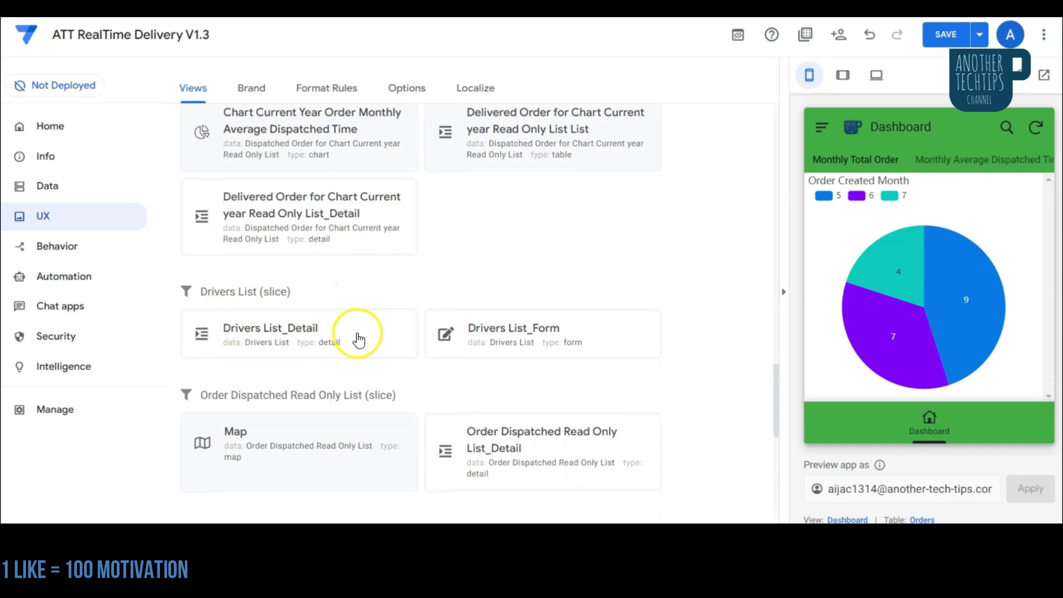
{"action": "left_click", "coordinate": [319, 346]}
{"action": "scroll", "coordinate": [610, 360], "scroll_direction": "down", "scroll_amount": 10}
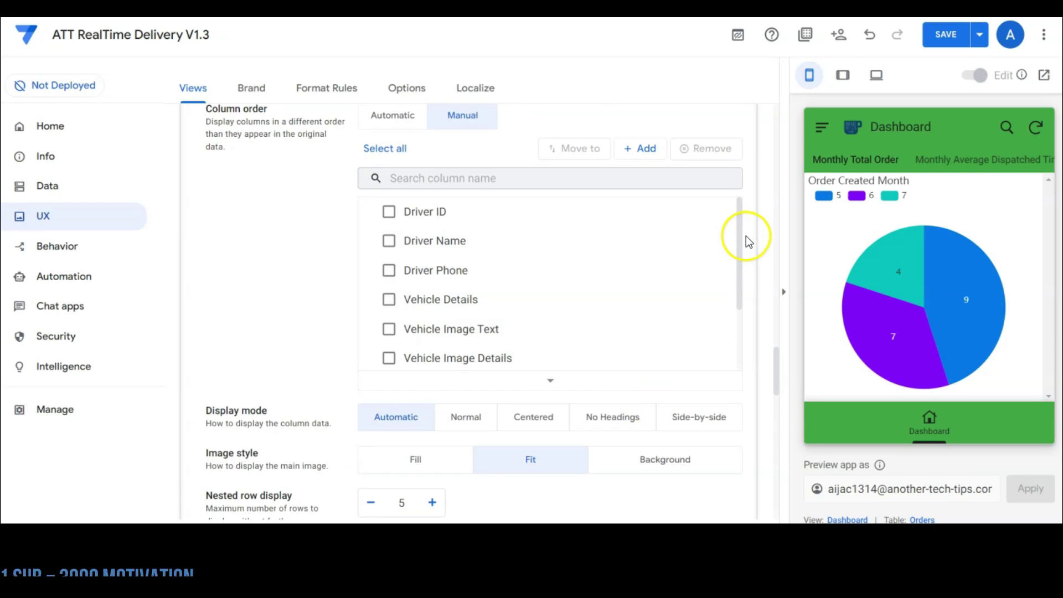
{"action": "left_click_drag", "start_coordinate": [742, 244], "coordinate": [740, 263]}
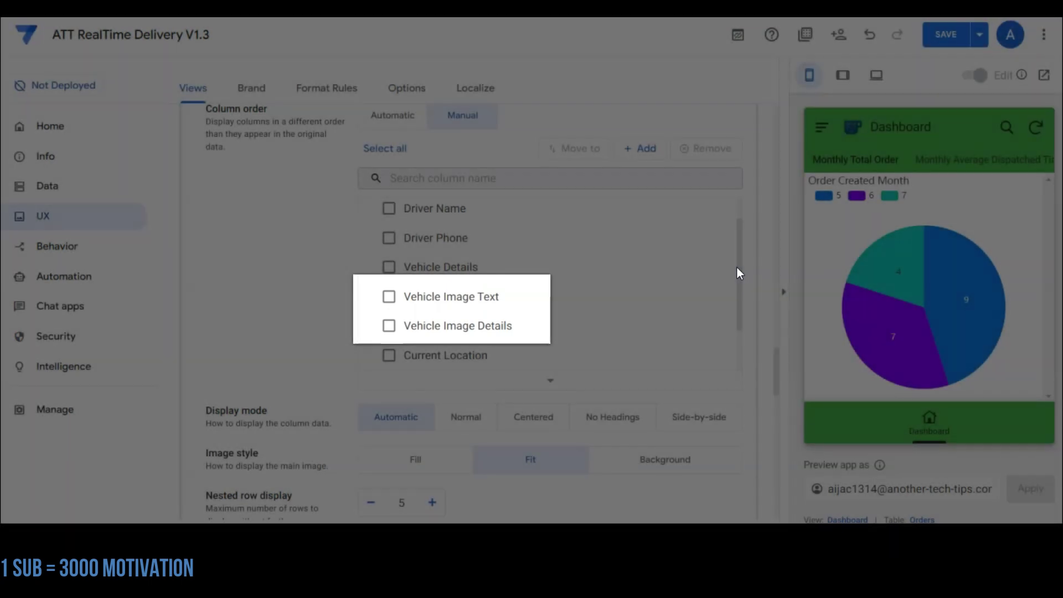
{"action": "scroll", "coordinate": [743, 284], "scroll_direction": "down", "scroll_amount": 15}
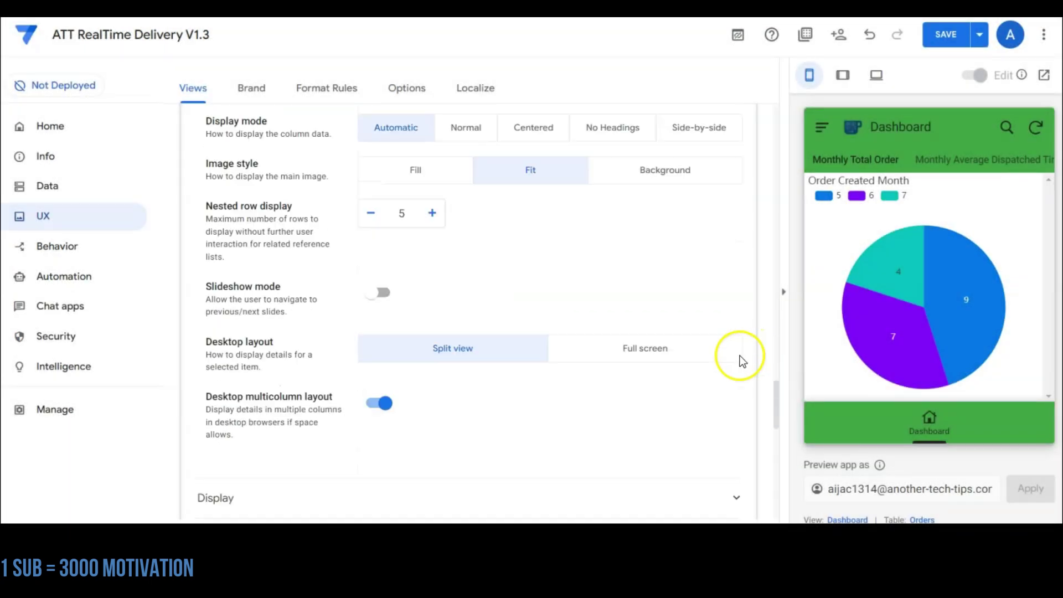
Check the Vehicle Image entry in the Drivers List_Form view's column order, and collapse both Drivers List views.
{"action": "left_click", "coordinate": [297, 233]}
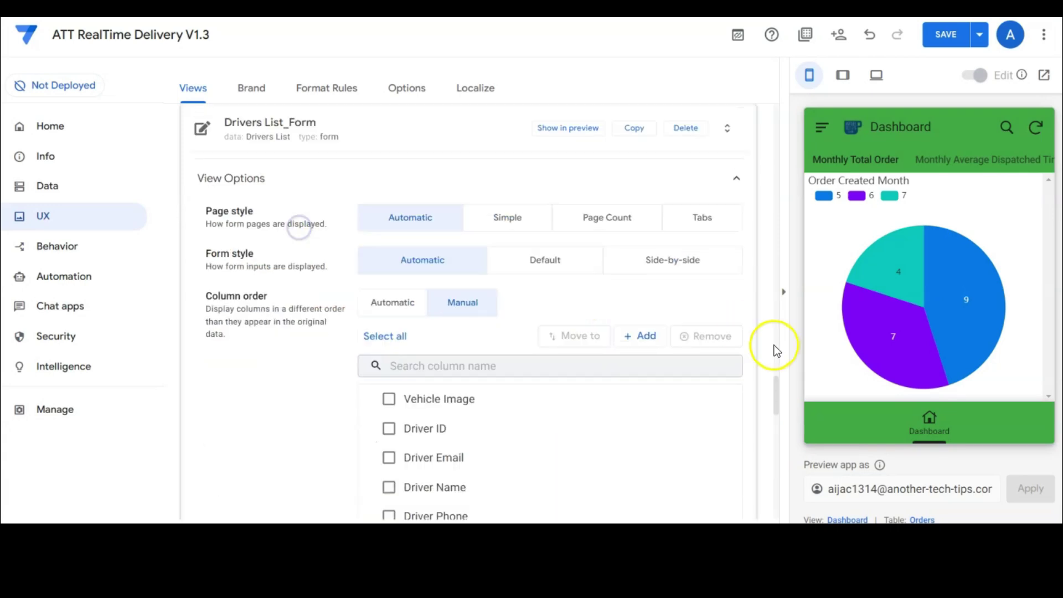
{"action": "scroll", "coordinate": [766, 373], "scroll_direction": "down", "scroll_amount": 5}
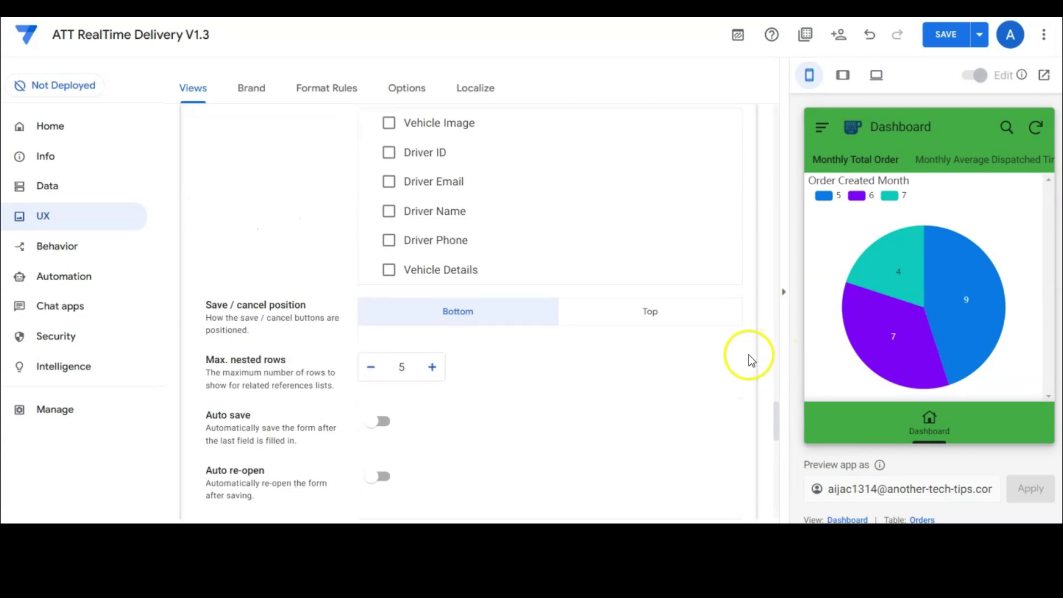
{"action": "scroll", "coordinate": [749, 361], "scroll_direction": "up", "scroll_amount": 4}
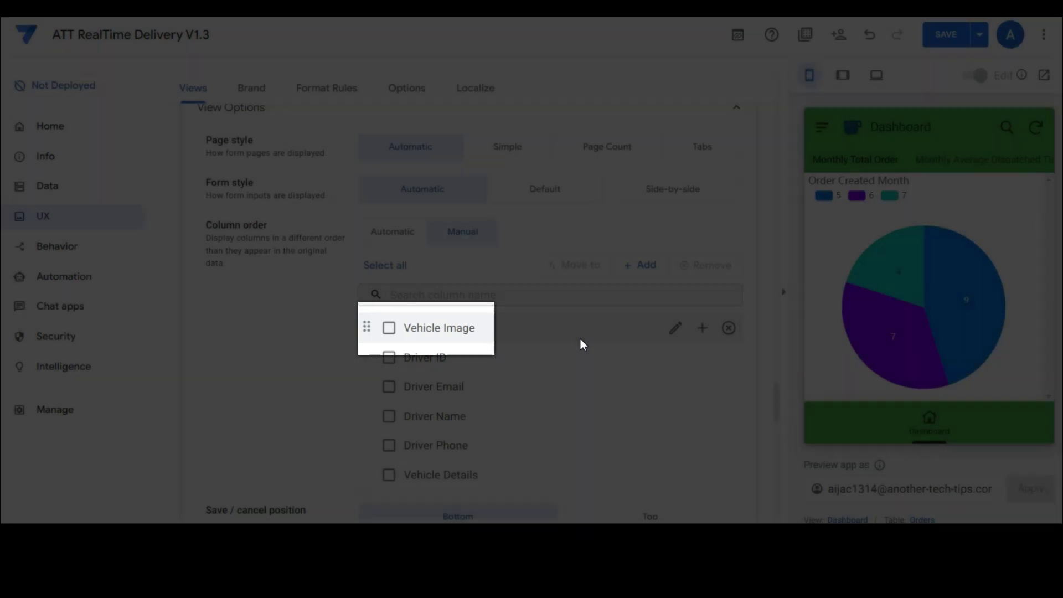
{"action": "scroll", "coordinate": [328, 278], "scroll_direction": "up", "scroll_amount": 1}
{"action": "scroll", "coordinate": [330, 277], "scroll_direction": "down", "scroll_amount": 5}
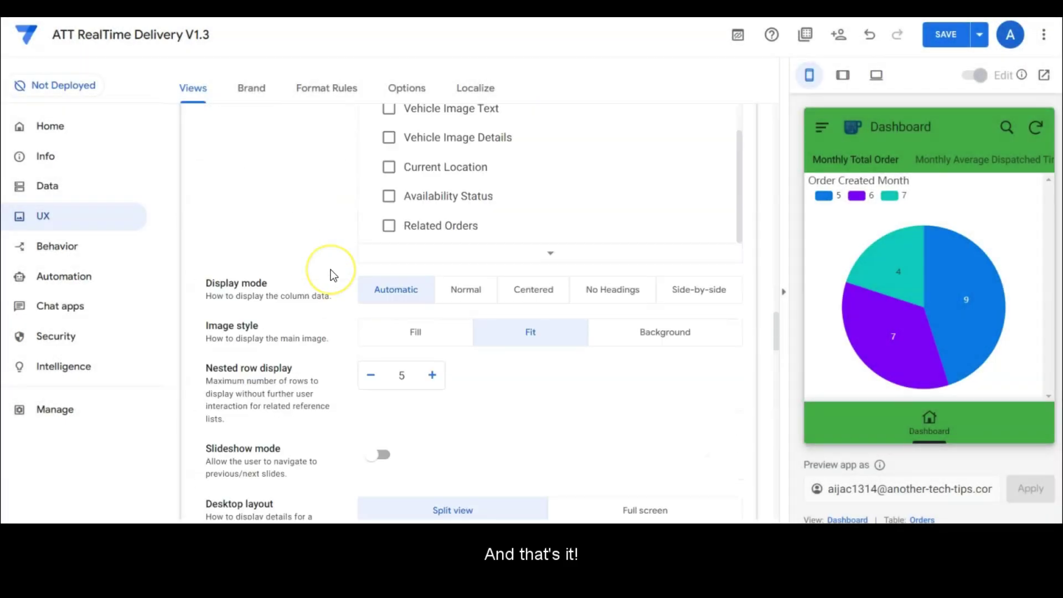
{"action": "scroll", "coordinate": [331, 275], "scroll_direction": "up", "scroll_amount": 15}
{"action": "scroll", "coordinate": [335, 249], "scroll_direction": "down", "scroll_amount": 5}
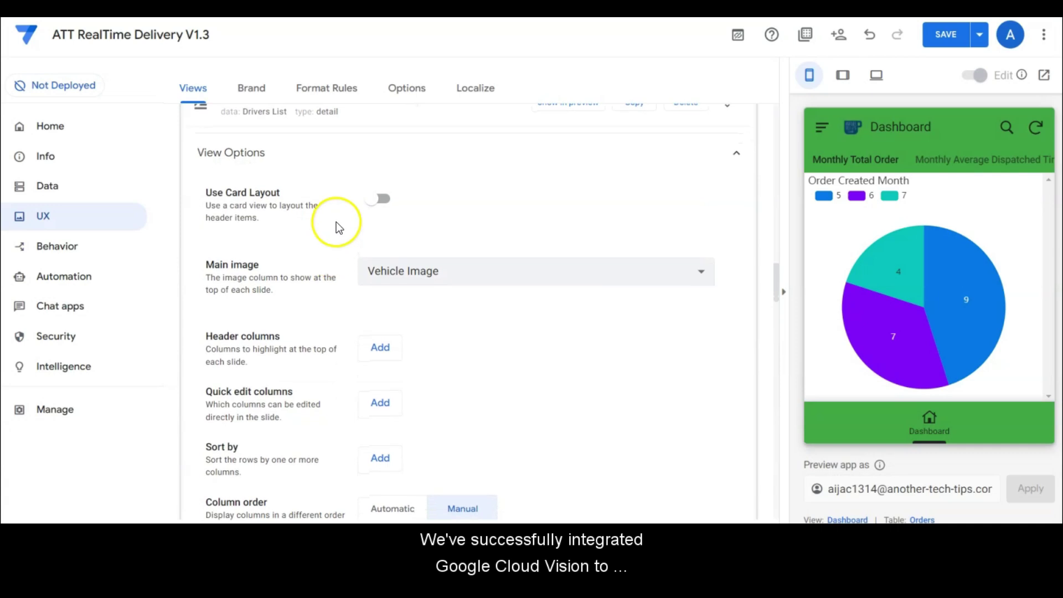
{"action": "scroll", "coordinate": [388, 232], "scroll_direction": "up", "scroll_amount": 4}
{"action": "left_click", "coordinate": [381, 288]}
{"action": "left_click", "coordinate": [418, 354]}
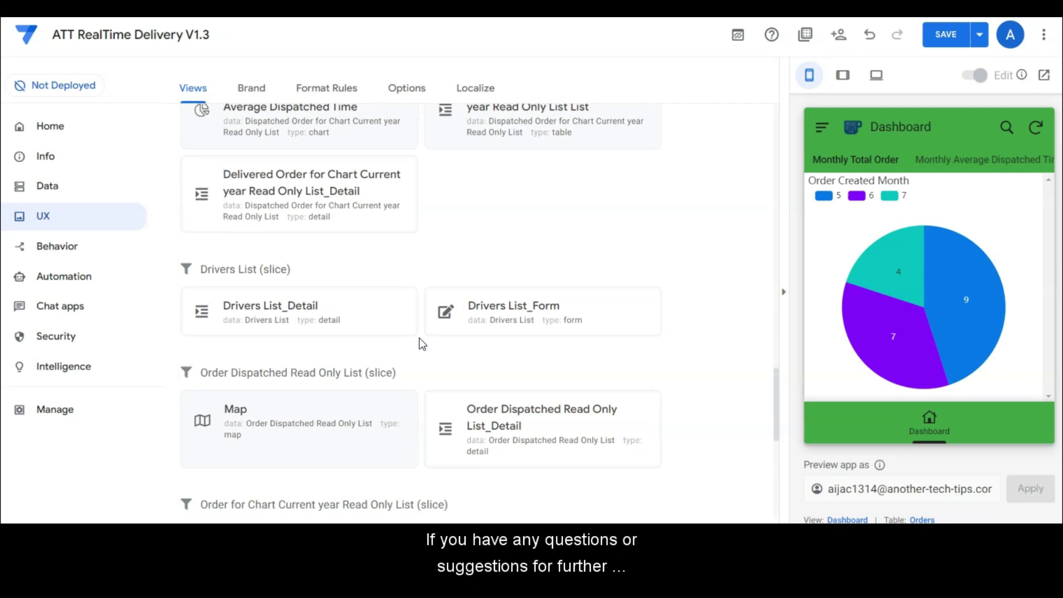
{"action": "scroll", "coordinate": [576, 111], "scroll_direction": "up", "scroll_amount": 10}
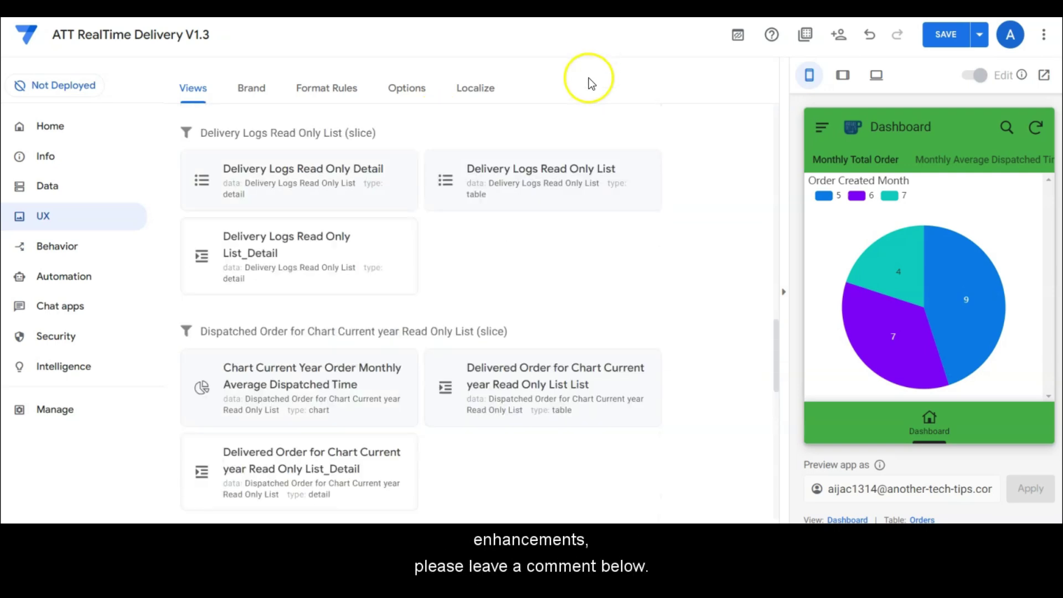
{"action": "scroll", "coordinate": [603, 162], "scroll_direction": "up", "scroll_amount": 15}
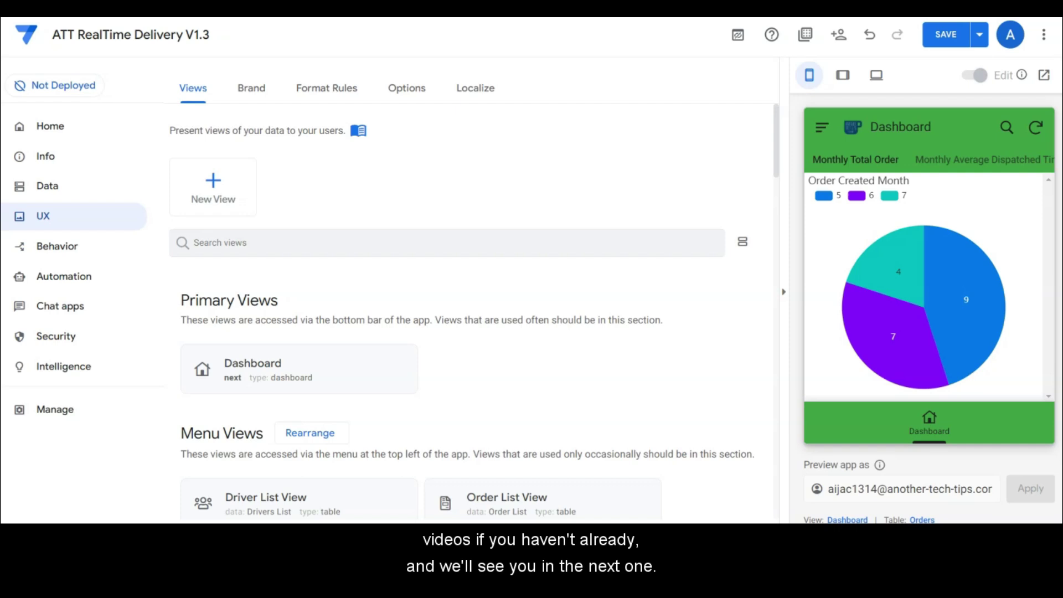
{"action": "left_click", "coordinate": [423, 43]}
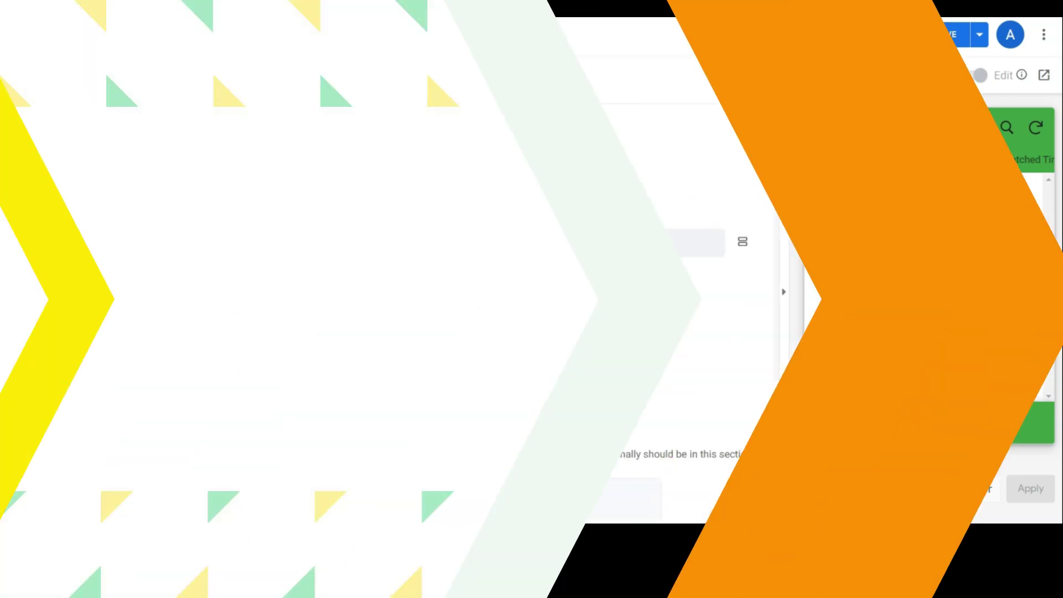